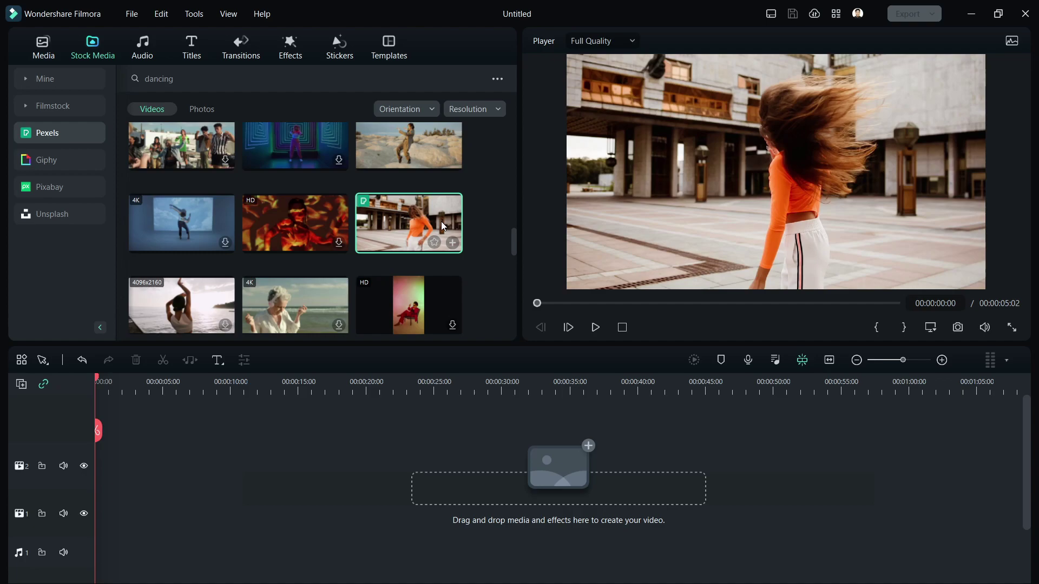
# - Add the Pexels clip of the dancing woman in the orange top to the start of the first video track
pyautogui.moveTo(441, 222); pyautogui.dragTo(523, 405)
pyautogui.press('space')
pyautogui.click(453, 243)
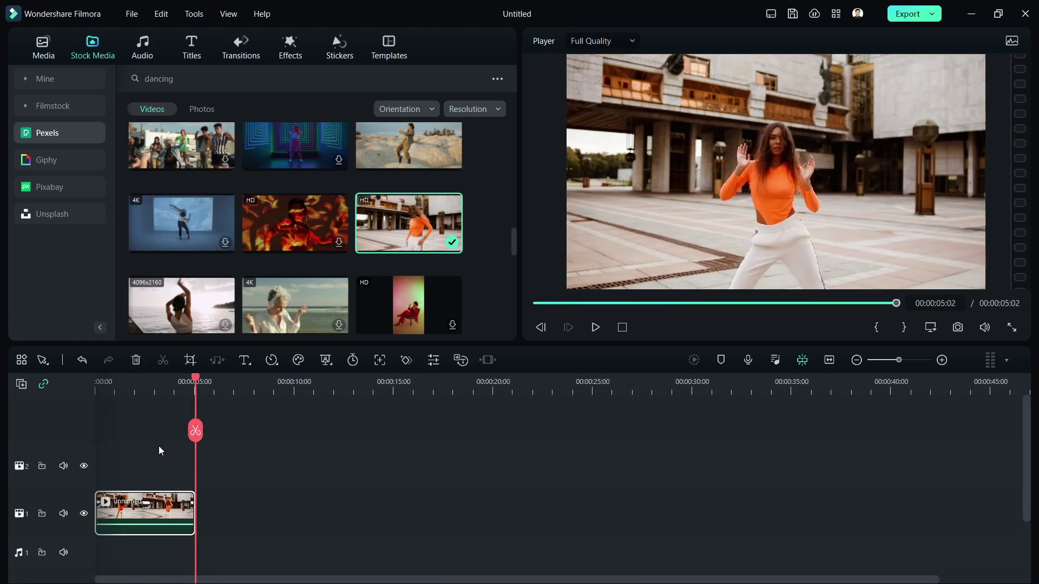
# - Review the dancing clip frame by frame from its start up to 00:00:01:00
pyautogui.scroll(6, 159, 446)
pyautogui.scroll(-3, 160, 446)
pyautogui.scroll(2, 161, 446)
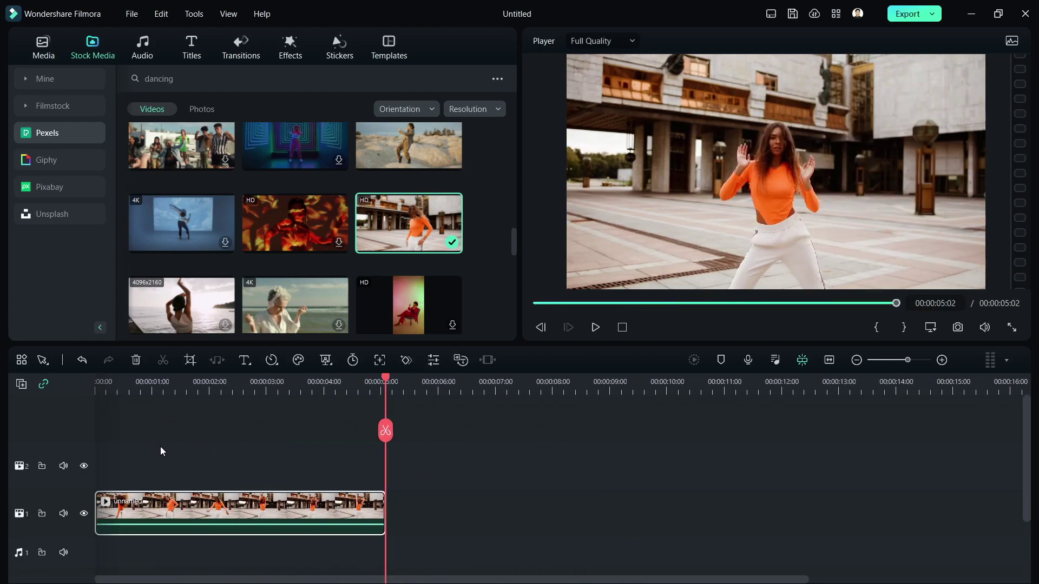
pyautogui.scroll(2, 161, 446)
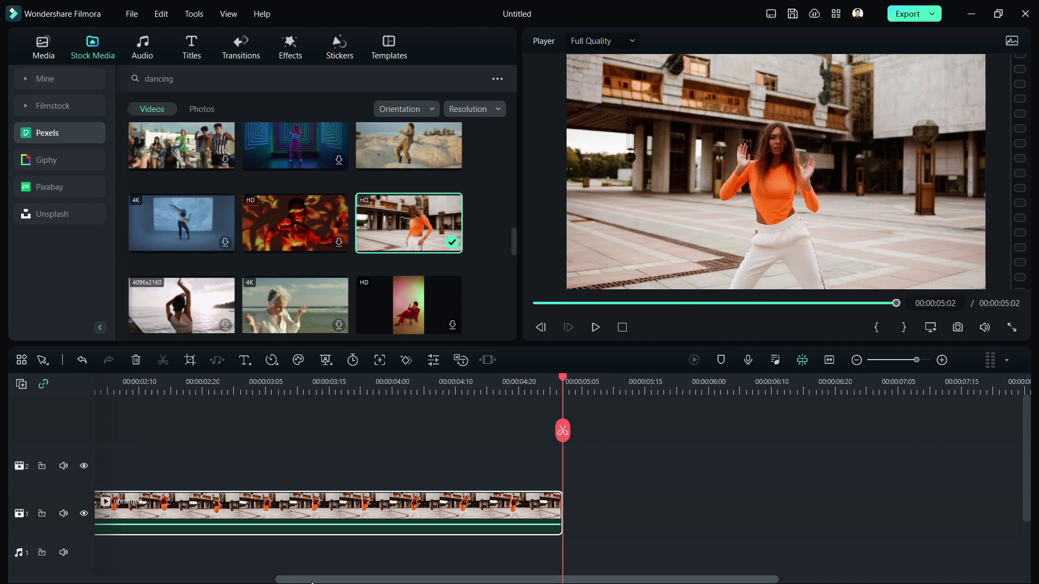
pyautogui.moveTo(311, 582); pyautogui.dragTo(97, 568)
pyautogui.click(200, 384)
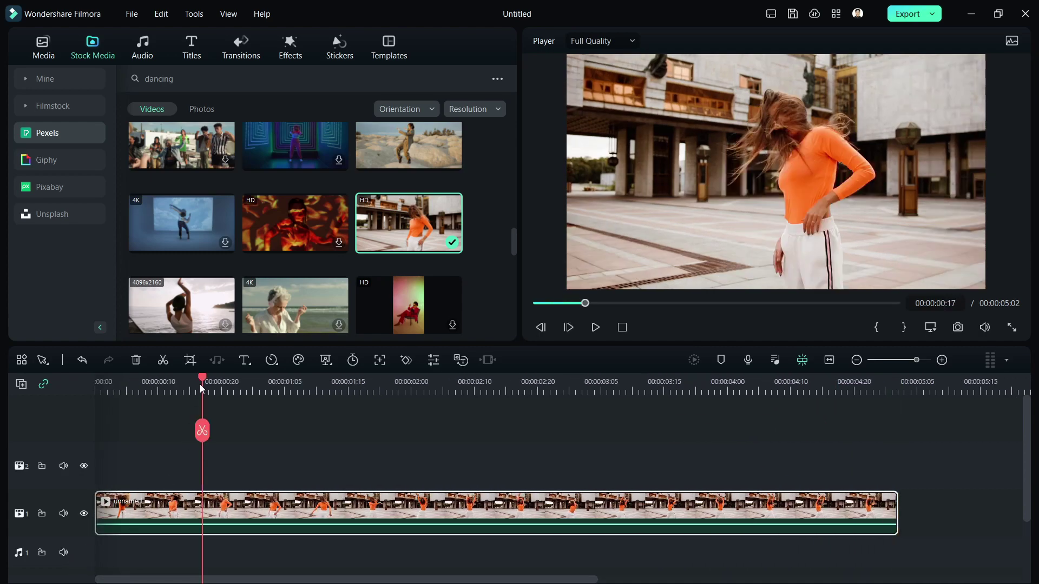
pyautogui.moveTo(200, 379); pyautogui.dragTo(93, 403)
pyautogui.scroll(2, 171, 458)
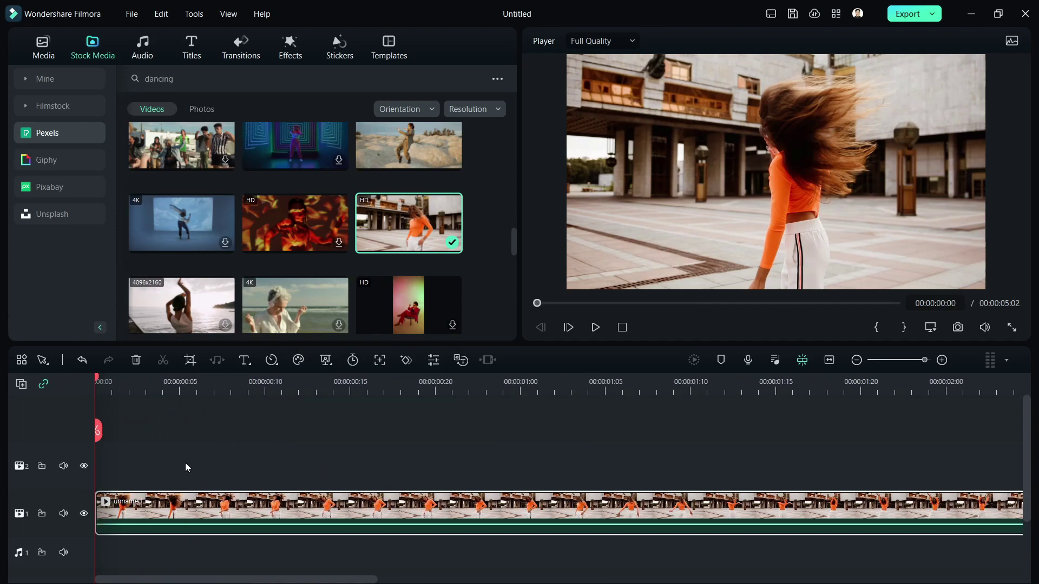
pyautogui.scroll(-2, 190, 465)
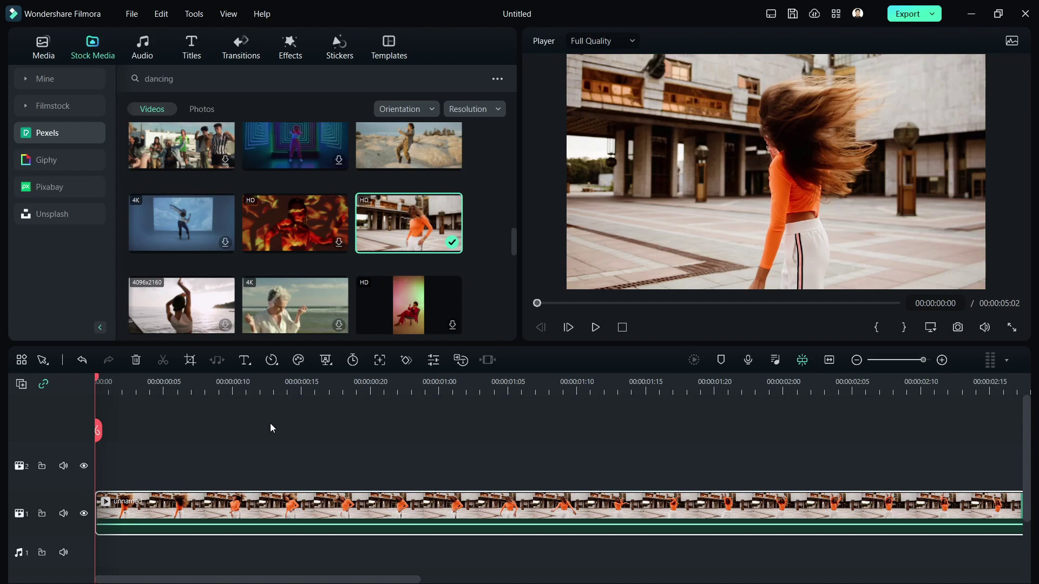
pyautogui.press('Right')
pyautogui.press('Right')
pyautogui.press('Right')
pyautogui.press('Right')
pyautogui.press('Right')
pyautogui.press('Right')
pyautogui.press('Right')
pyautogui.press('Right')
pyautogui.press('Right')
pyautogui.press('Right')
pyautogui.press('Right')
pyautogui.press('Right')
pyautogui.press('Right')
pyautogui.press('Right')
pyautogui.press('Right')
pyautogui.press('Right')
pyautogui.press('Right')
pyautogui.press('Right')
pyautogui.press('Right')
pyautogui.press('Right')
pyautogui.press('Right')
pyautogui.press('Right')
pyautogui.press('Right')
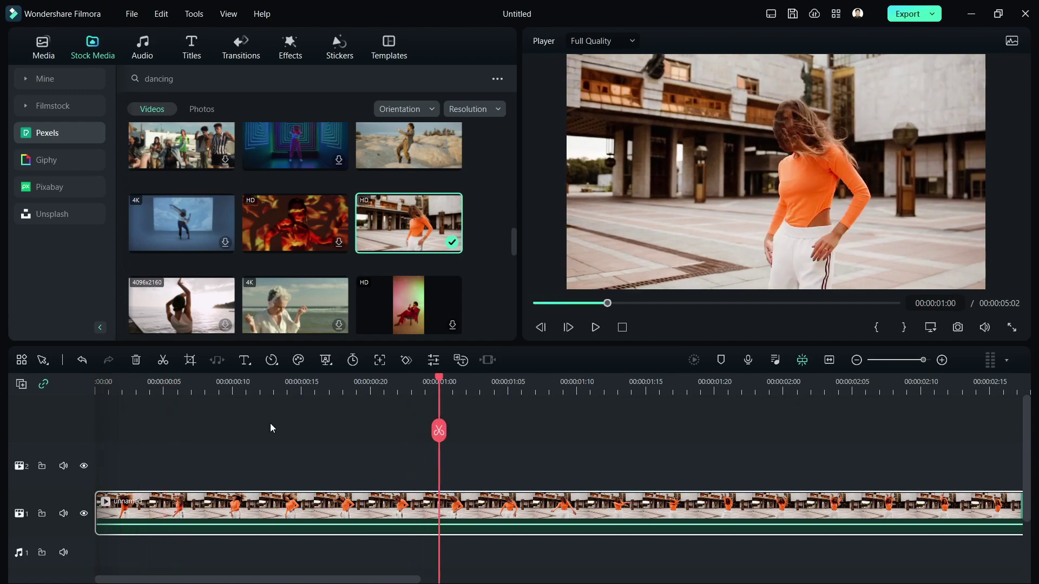
pyautogui.scroll(-4, 271, 425)
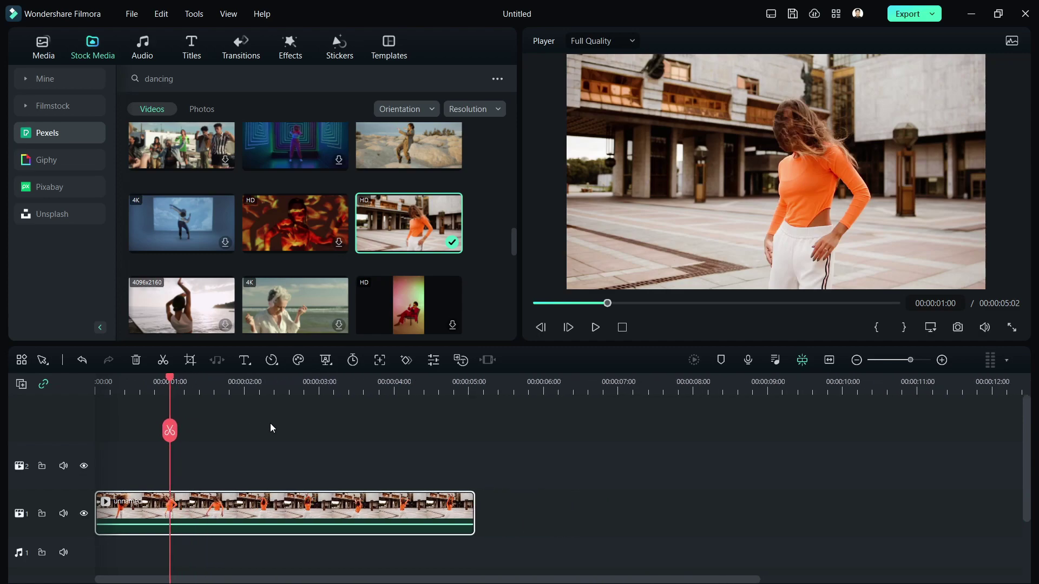
pyautogui.scroll(-4, 270, 428)
pyautogui.scroll(3, 270, 428)
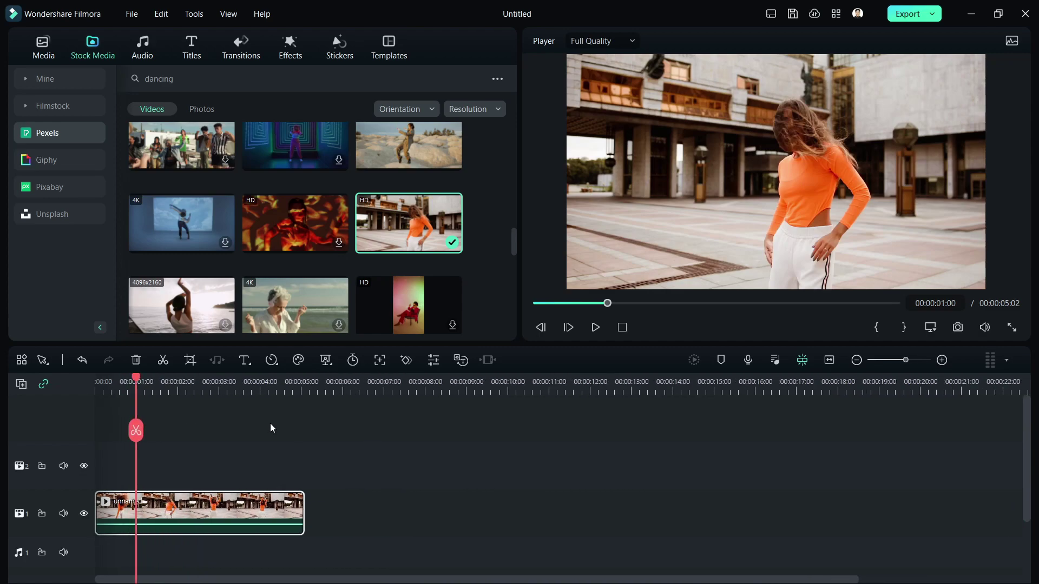
pyautogui.scroll(5, 270, 423)
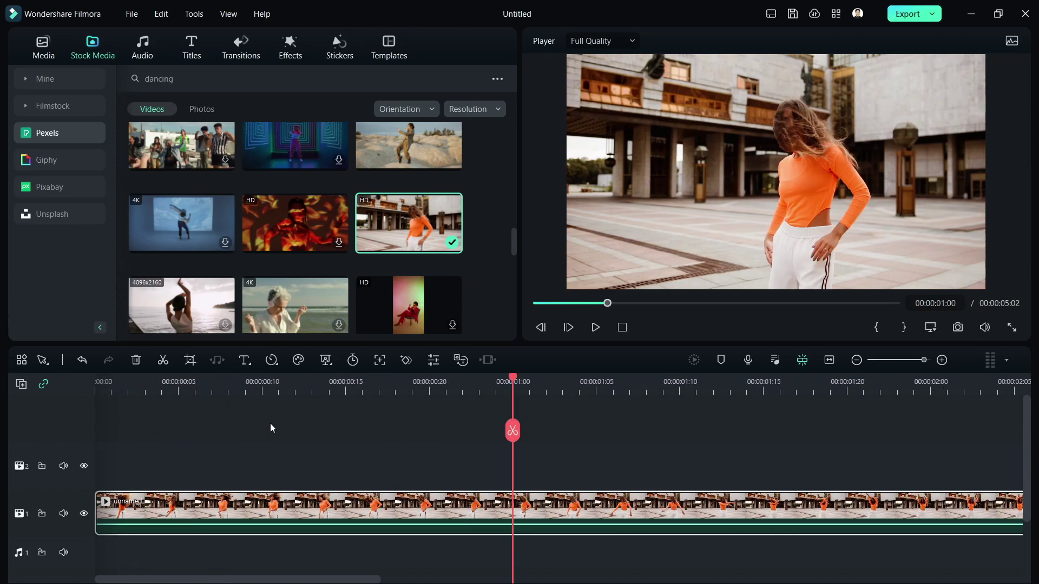
pyautogui.scroll(-3, 549, 407)
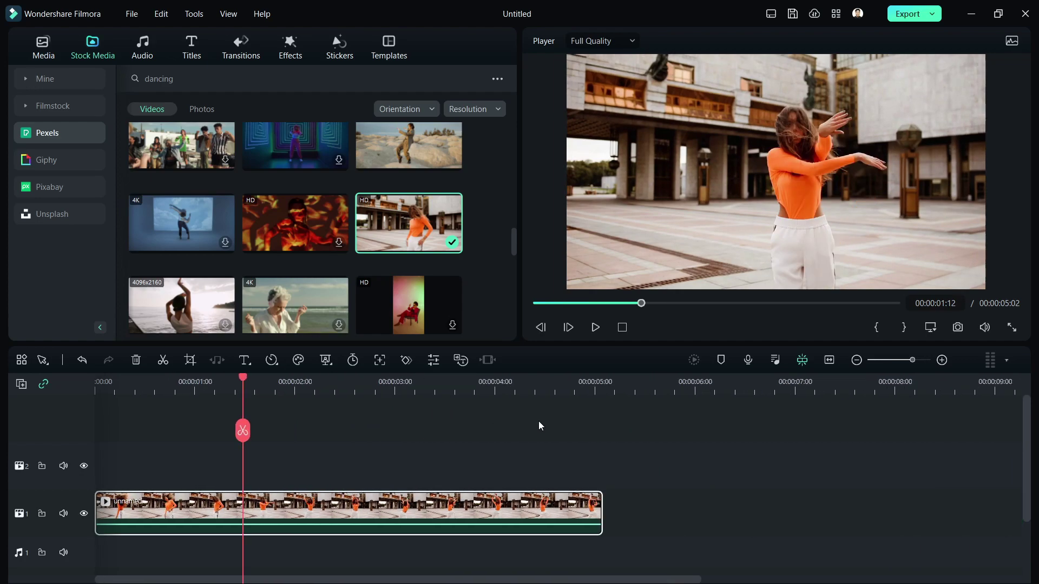
# - At the clip's first frame, set its scale to 168.25% and its position to about X -154, Y -313 px
pyautogui.scroll(4, 297, 436)
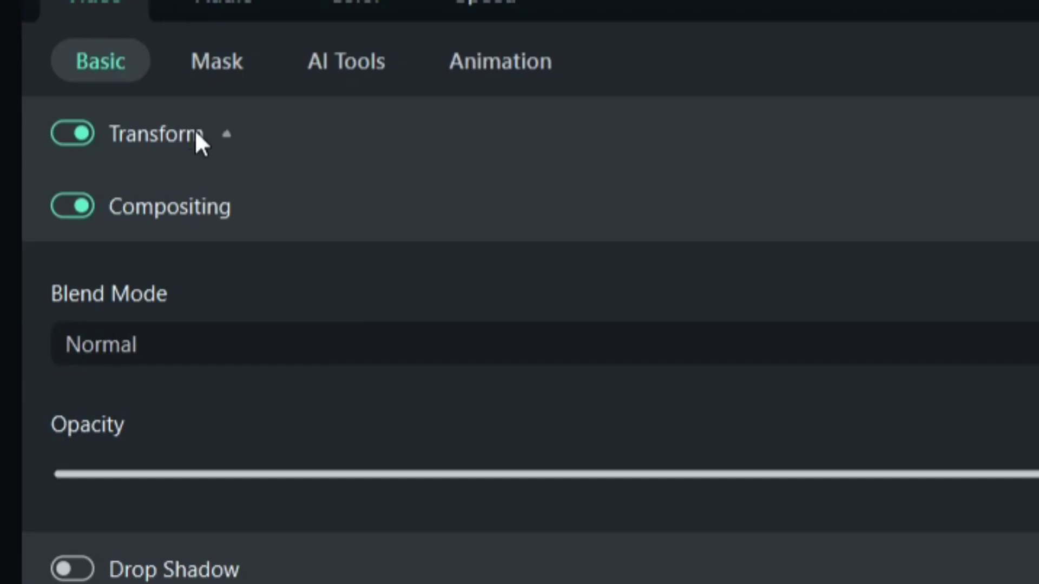
pyautogui.click(198, 139)
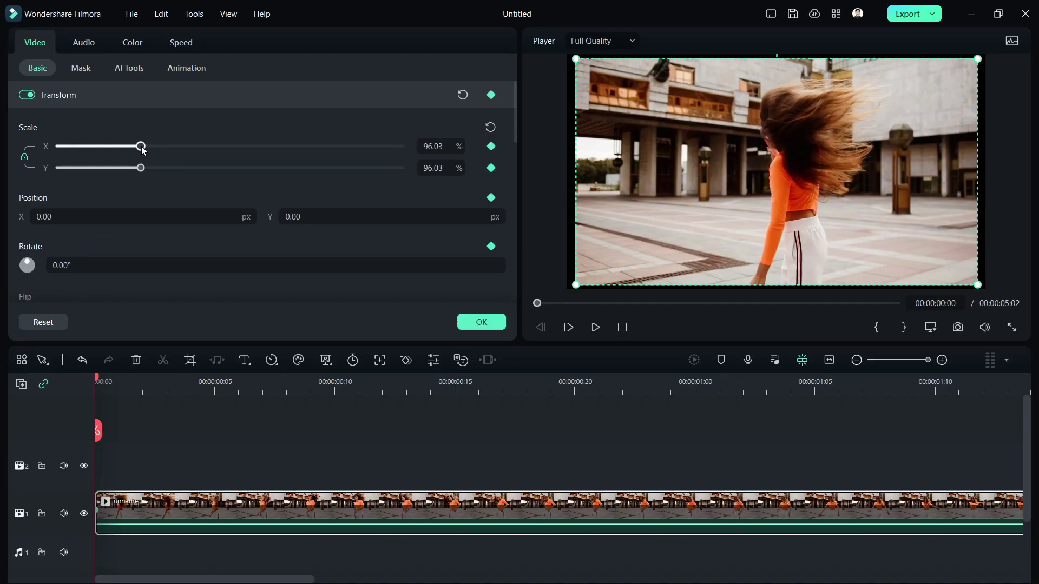
pyautogui.moveTo(383, 278); pyautogui.dragTo(534, 300)
pyautogui.moveTo(198, 155); pyautogui.dragTo(203, 156)
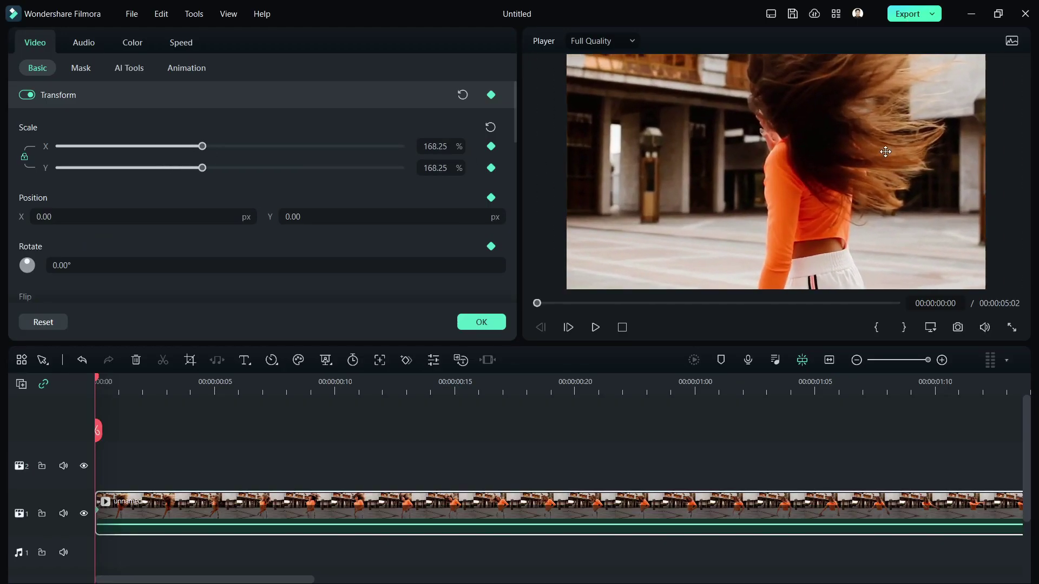
pyautogui.moveTo(876, 147); pyautogui.dragTo(842, 218)
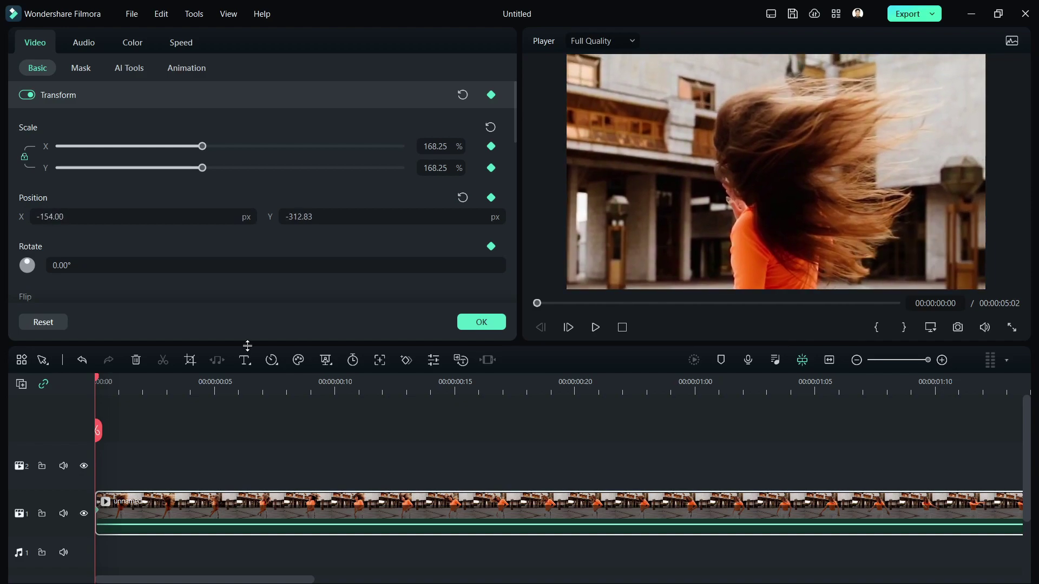
# - Add a Quick Text title reading "O", enlarge it to size 106 and place it over the woman's head as a centring guide
pyautogui.click(248, 366)
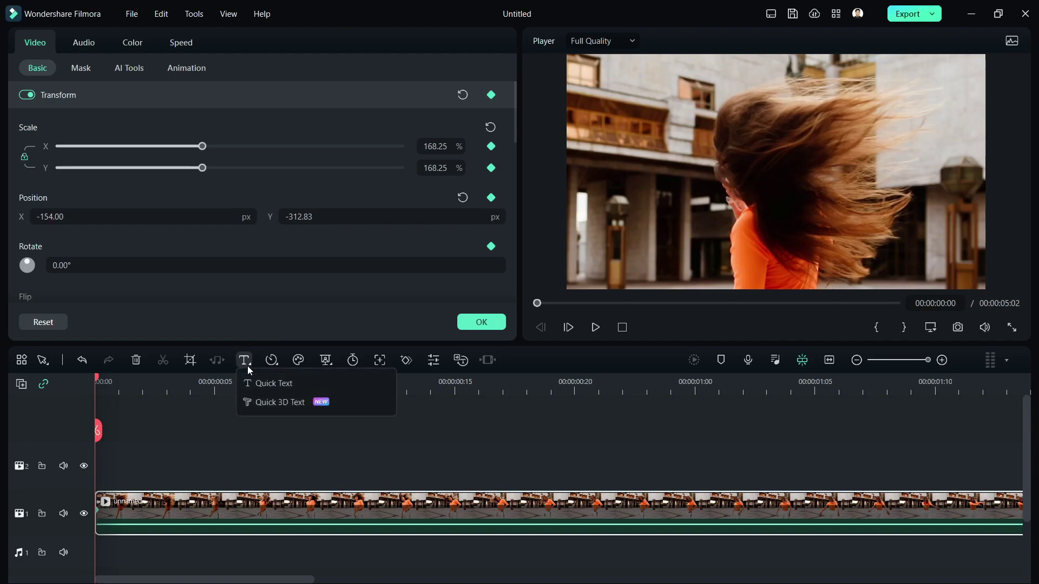
pyautogui.click(252, 382)
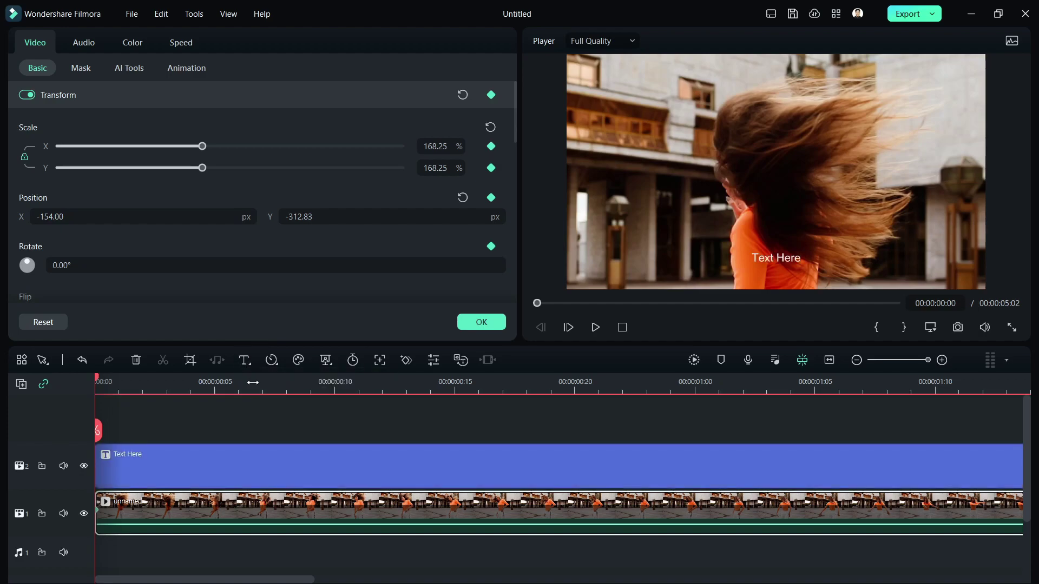
pyautogui.doubleClick(781, 258)
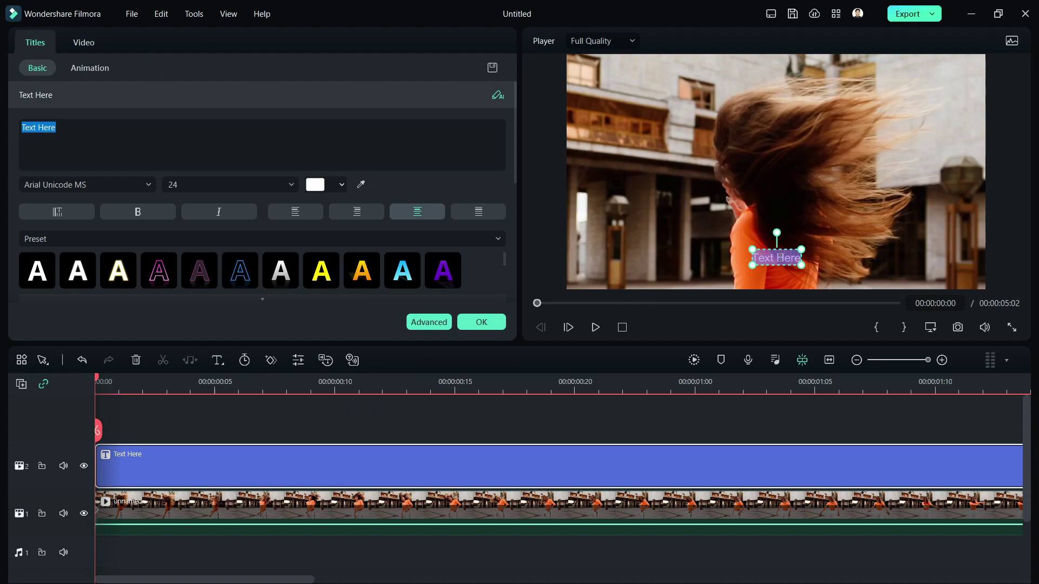
pyautogui.write('O')
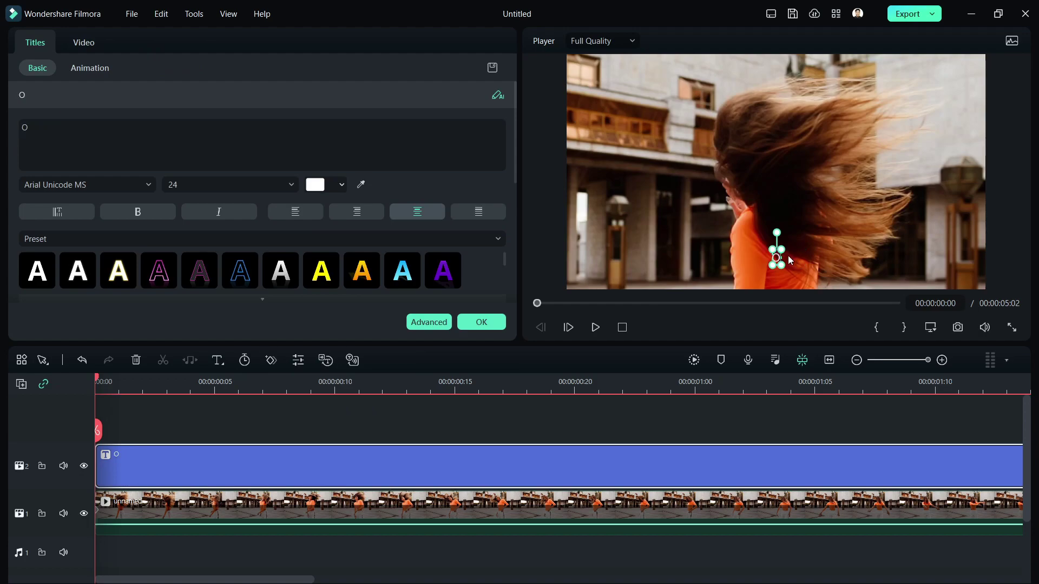
pyautogui.moveTo(786, 264); pyautogui.dragTo(806, 287)
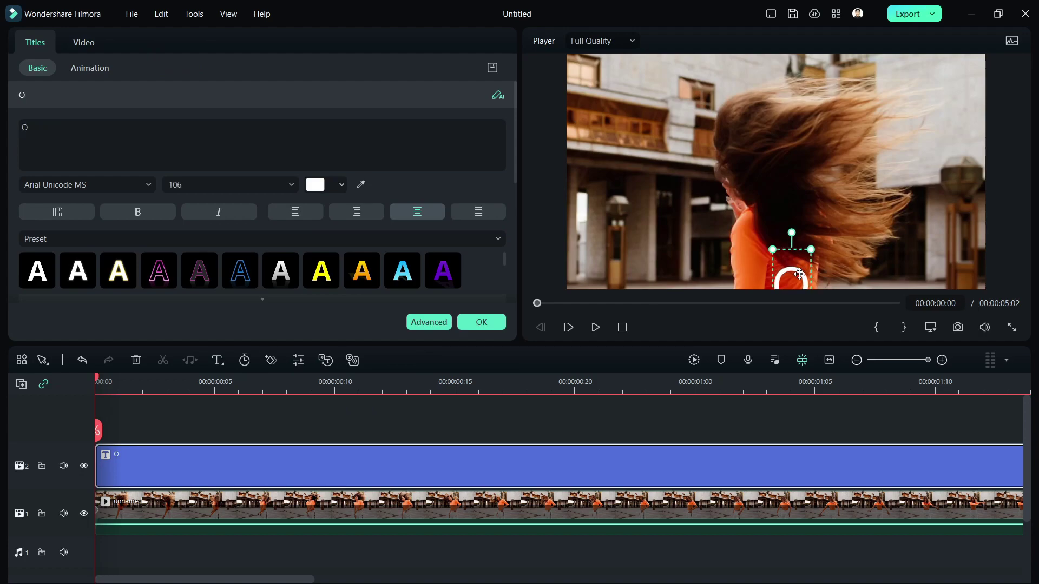
pyautogui.moveTo(790, 228); pyautogui.dragTo(783, 163)
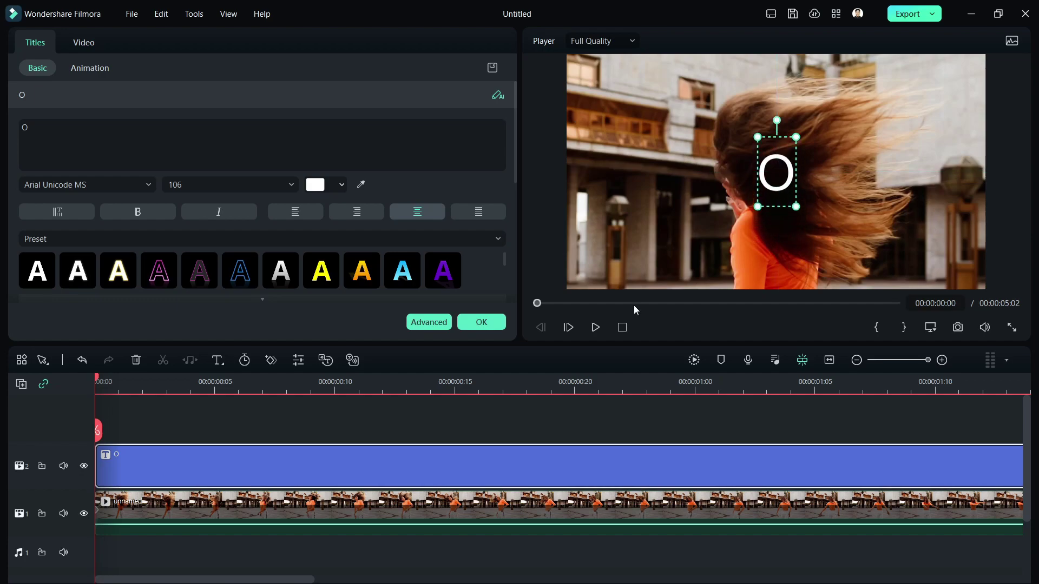
# - Reposition the video clip on its first frame to about X -32, Y -335 px to align the head with the O
pyautogui.click(745, 238)
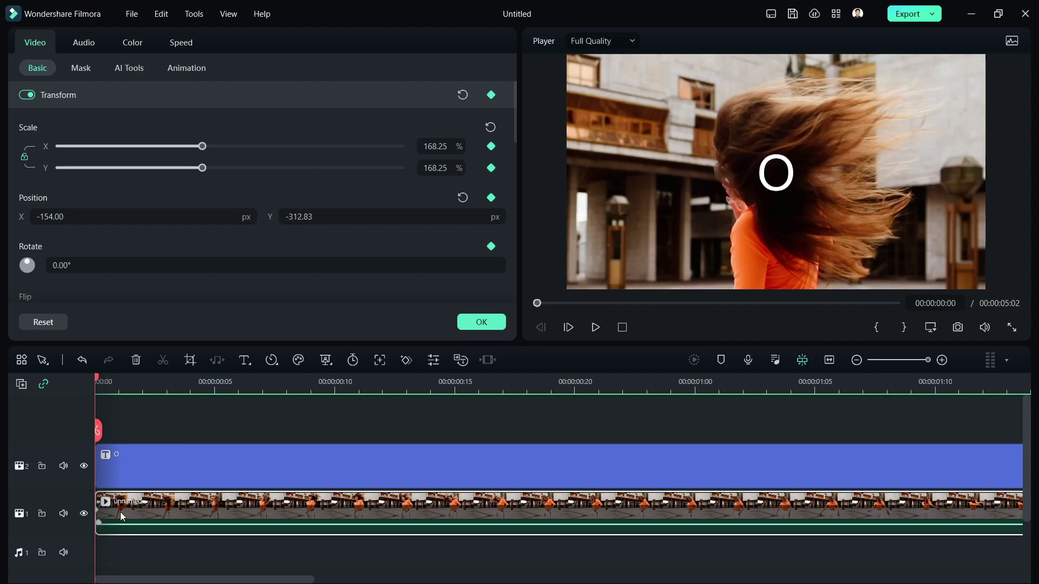
pyautogui.moveTo(741, 258); pyautogui.dragTo(775, 261)
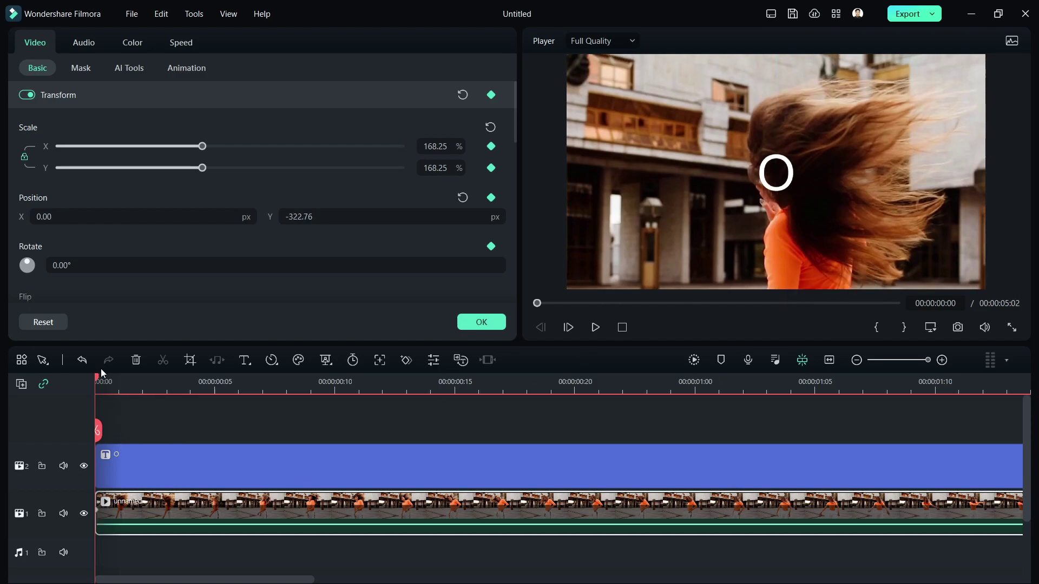
pyautogui.click(117, 381)
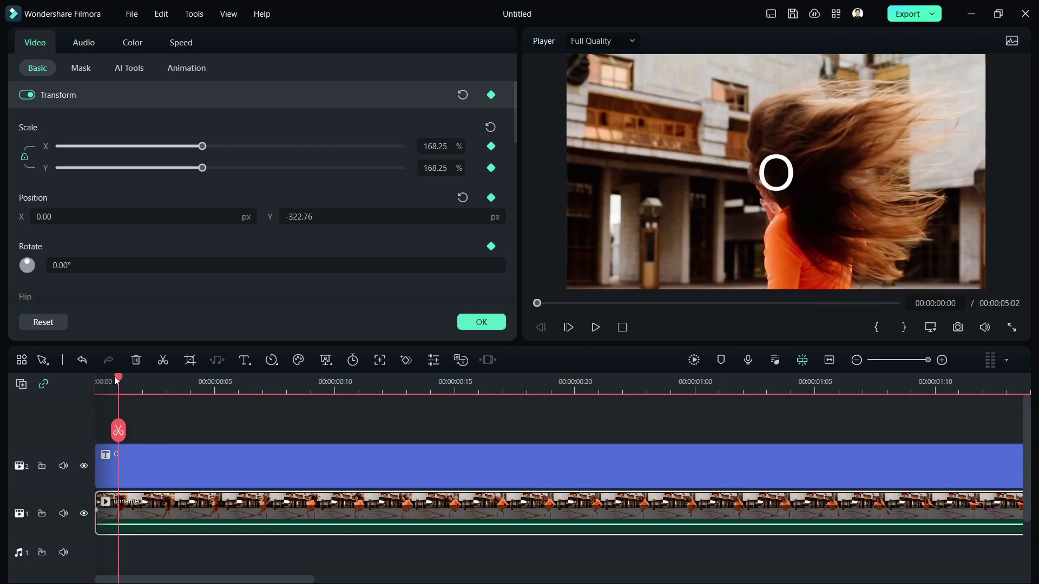
pyautogui.click(149, 385)
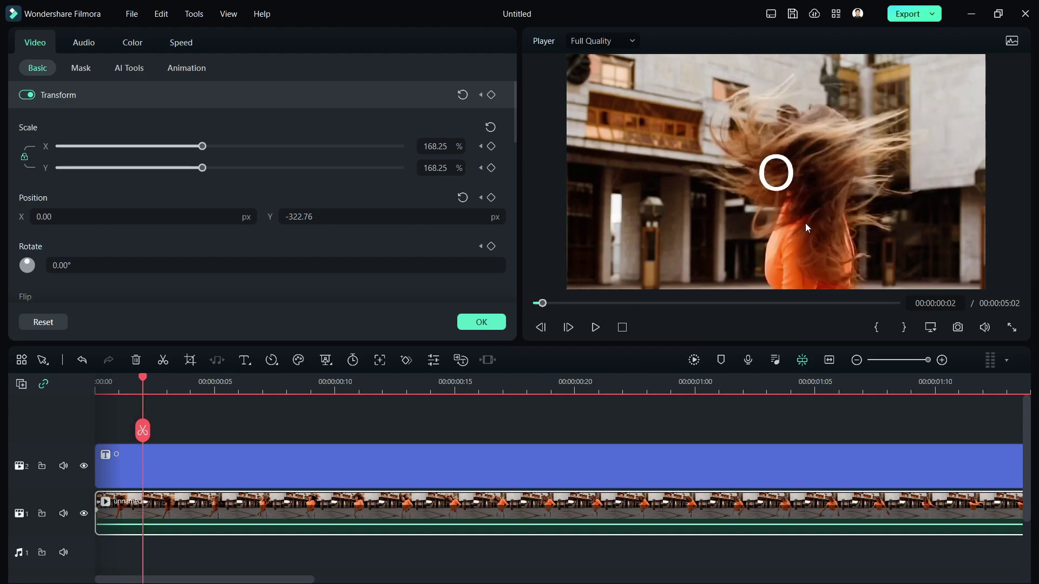
pyautogui.click(168, 390)
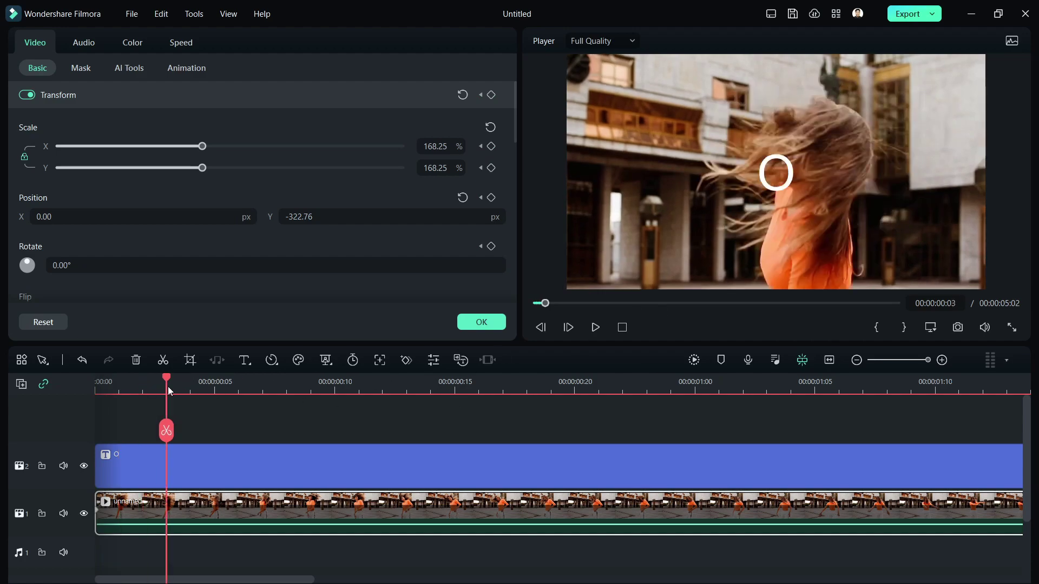
pyautogui.click(118, 387)
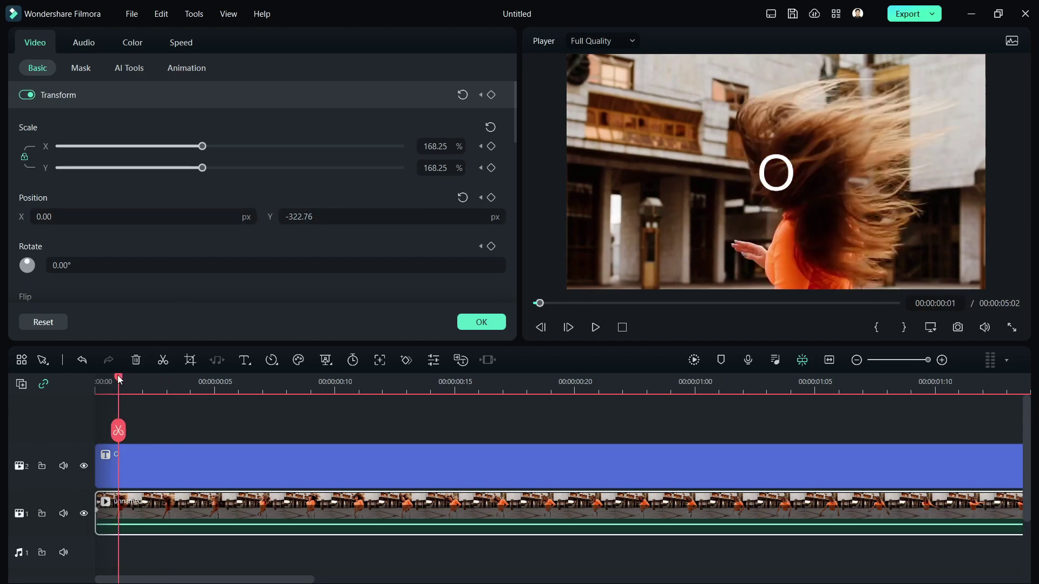
pyautogui.moveTo(120, 379); pyautogui.dragTo(83, 386)
pyautogui.moveTo(823, 198); pyautogui.dragTo(824, 204)
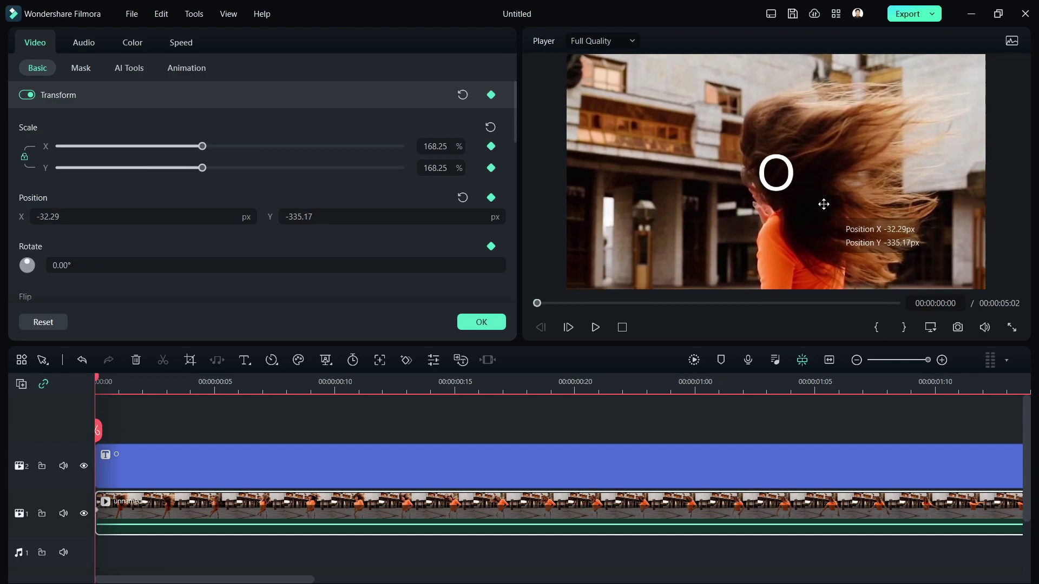
# - On frame 00:00:00:01, move the clip to about X -55, Y -368 px to keep the head under the O
pyautogui.click(118, 391)
pyautogui.moveTo(799, 228); pyautogui.dragTo(811, 220)
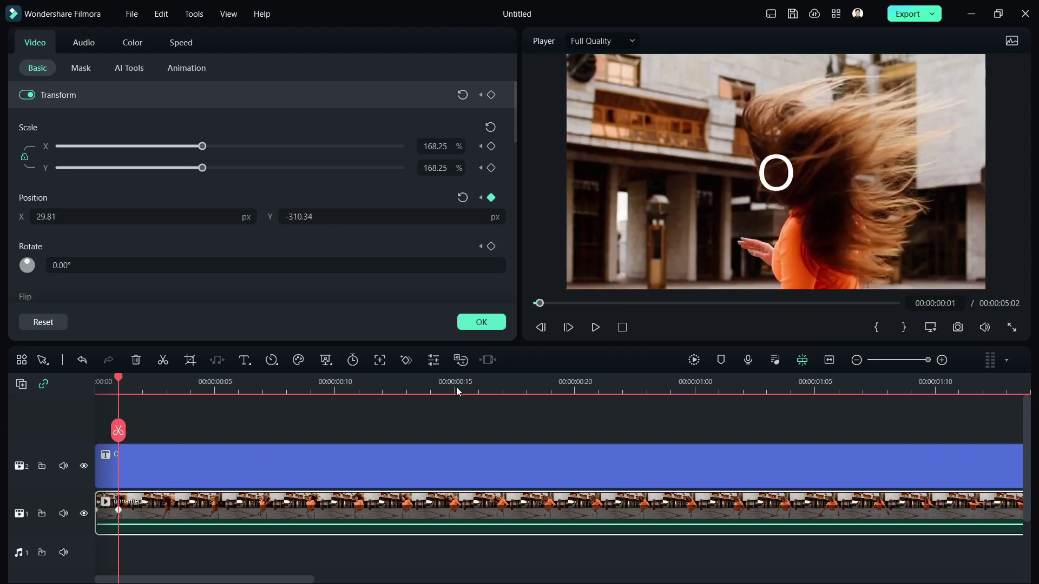
pyautogui.moveTo(812, 236); pyautogui.dragTo(796, 246)
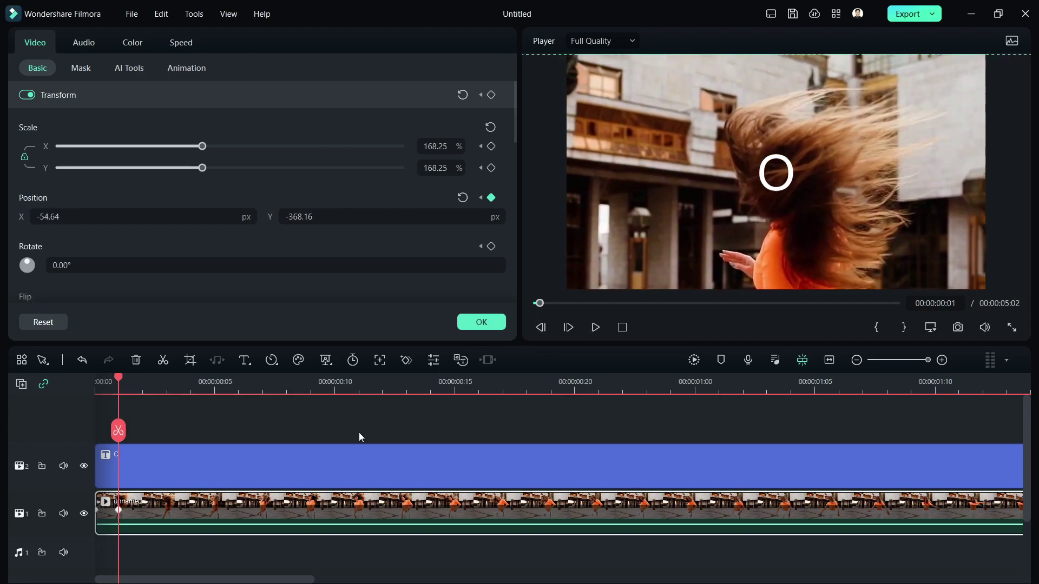
# - On frame 2, keyframe the clip at 203.39% scale and about X -208, Y -540 px, and realign the head with the O on frame 3
pyautogui.click(141, 389)
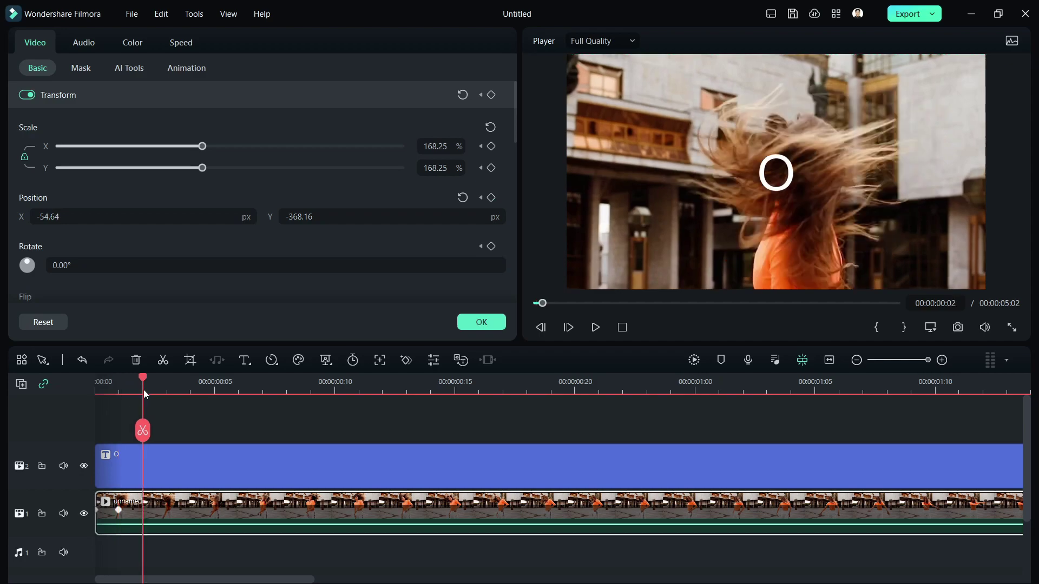
pyautogui.moveTo(825, 223); pyautogui.dragTo(798, 222)
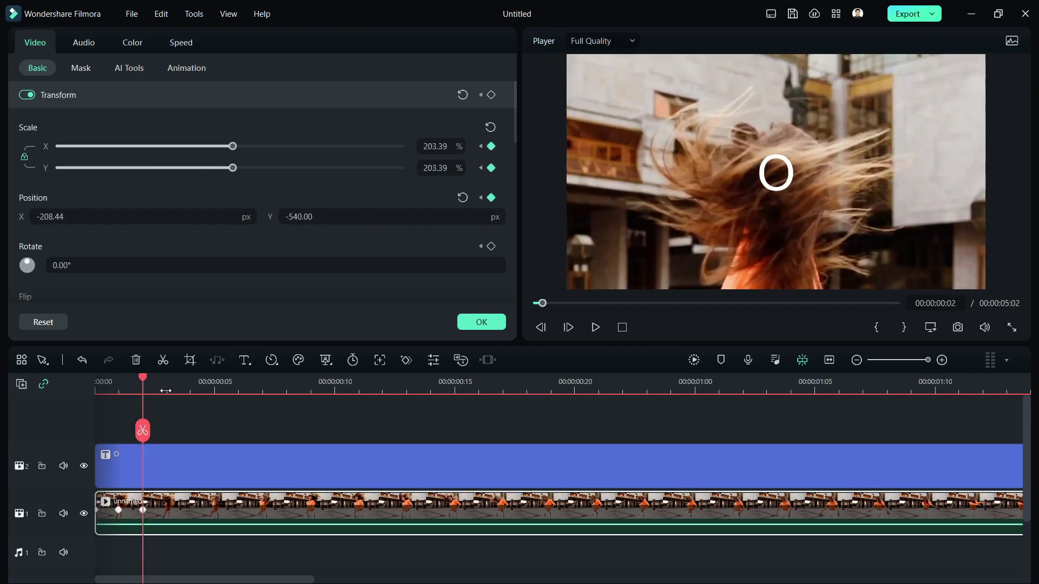
pyautogui.click(165, 390)
pyautogui.moveTo(762, 252); pyautogui.dragTo(830, 242)
# - Keyframe the clip's position on each of frames 4 to 7 to keep the head under the O, with frame 4 at about X -233, Y -416 px
pyautogui.click(190, 389)
pyautogui.click(218, 387)
pyautogui.press('Left')
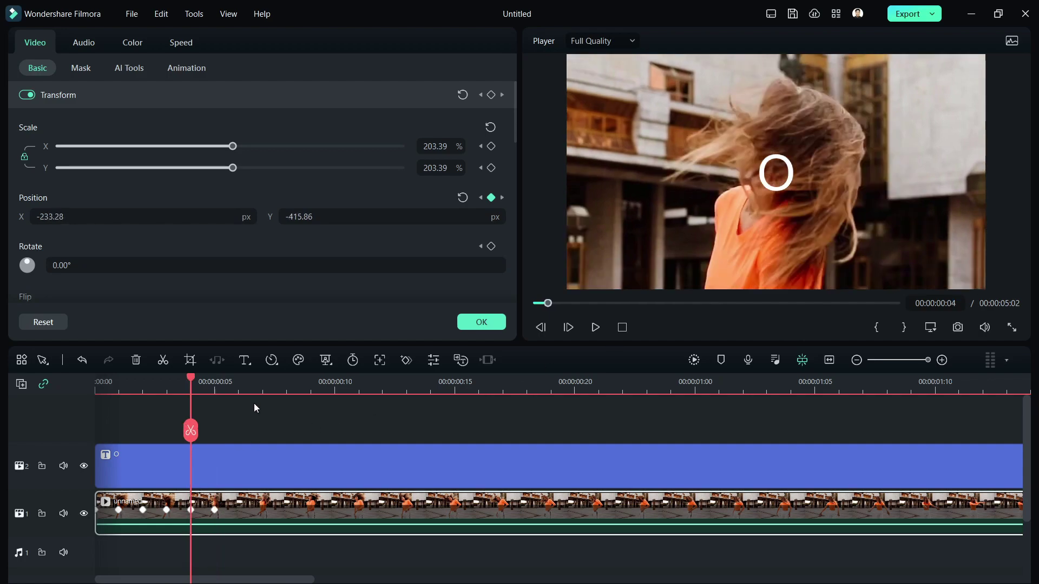
pyautogui.click(213, 390)
pyautogui.moveTo(842, 202); pyautogui.dragTo(841, 199)
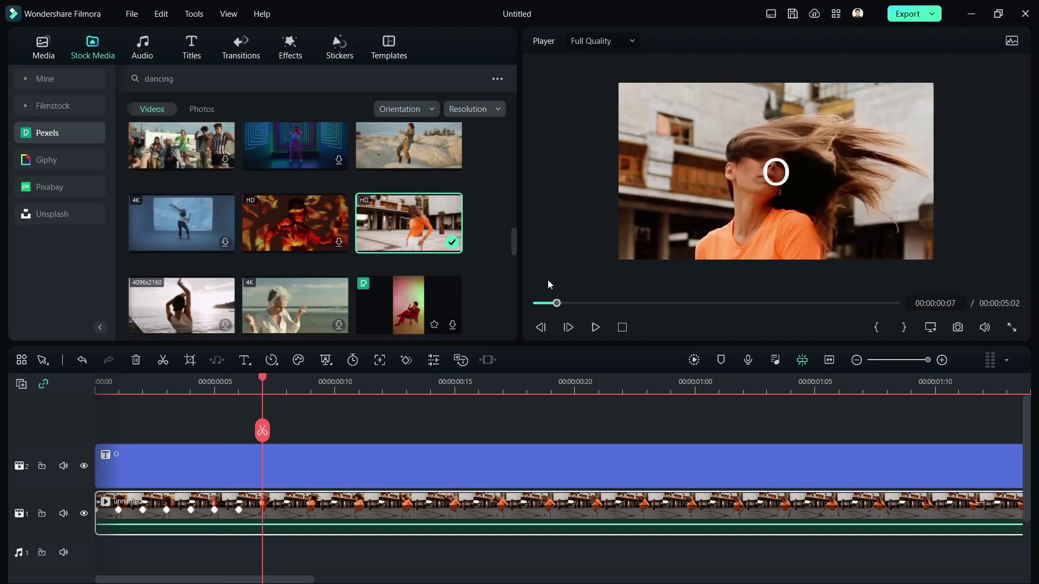
pyautogui.moveTo(823, 203); pyautogui.dragTo(827, 203)
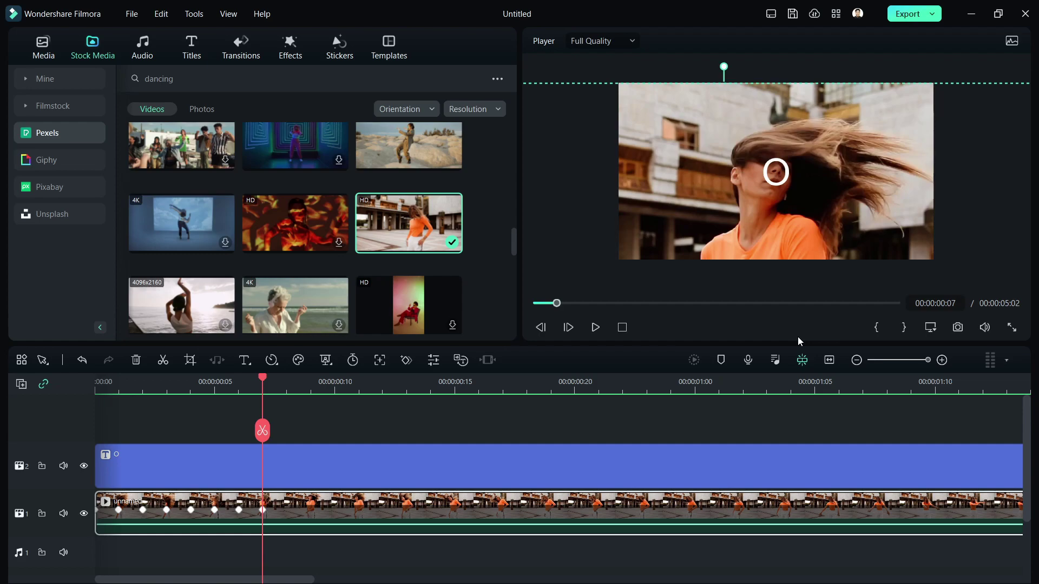
# - Keyframe the clip's position on frames 8 to 14 to keep the dancer's head under the O
pyautogui.press('Right')
pyautogui.moveTo(790, 200); pyautogui.dragTo(843, 208)
pyautogui.press('Right')
pyautogui.press('Right')
pyautogui.press('Right')
pyautogui.scroll(5, 801, 205)
pyautogui.press('Right')
pyautogui.moveTo(765, 255); pyautogui.dragTo(779, 243)
pyautogui.press('Right')
pyautogui.press('Right')
pyautogui.moveTo(798, 176); pyautogui.dragTo(828, 208)
# - Realign the head with the O on frames 15 to 18, with frame 18 at about X -61, Y -540 px
pyautogui.click(455, 388)
pyautogui.click(479, 387)
pyautogui.click(504, 387)
pyautogui.click(527, 389)
pyautogui.moveTo(831, 222); pyautogui.dragTo(841, 224)
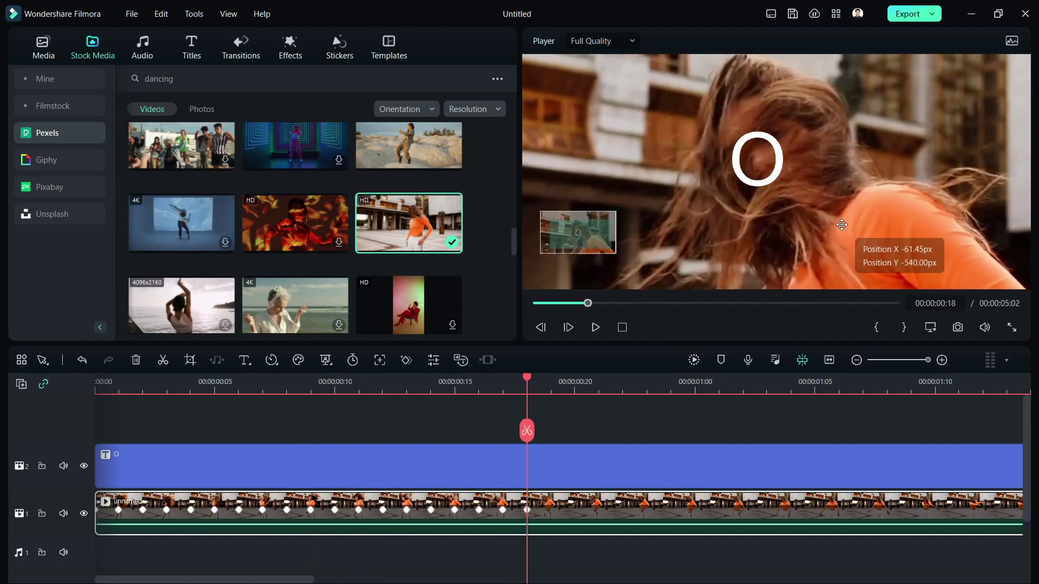
# - Keyframe the clip's position on frames 19 to 23 to follow the head, with frame 22 at about X -135, Y -505 px
pyautogui.click(575, 389)
pyautogui.moveTo(792, 187); pyautogui.dragTo(814, 203)
pyautogui.click(551, 389)
pyautogui.click(622, 389)
pyautogui.moveTo(838, 192); pyautogui.dragTo(846, 195)
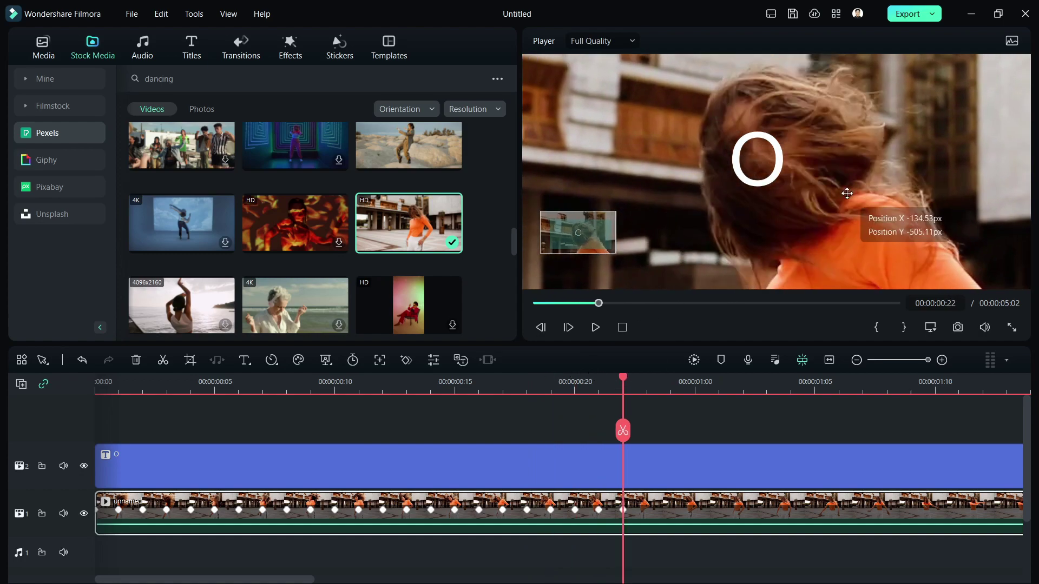
pyautogui.click(646, 390)
pyautogui.moveTo(820, 233); pyautogui.dragTo(826, 234)
# - Play the clip from its start to check how well the head stays locked to the O up to frame 23
pyautogui.scroll(-5, 753, 446)
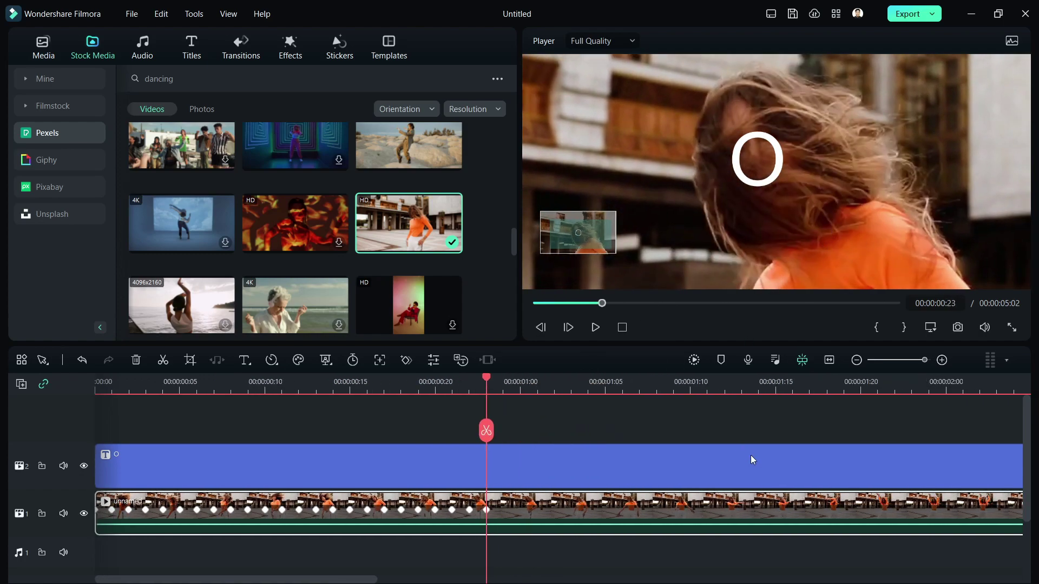
pyautogui.scroll(-3, 750, 449)
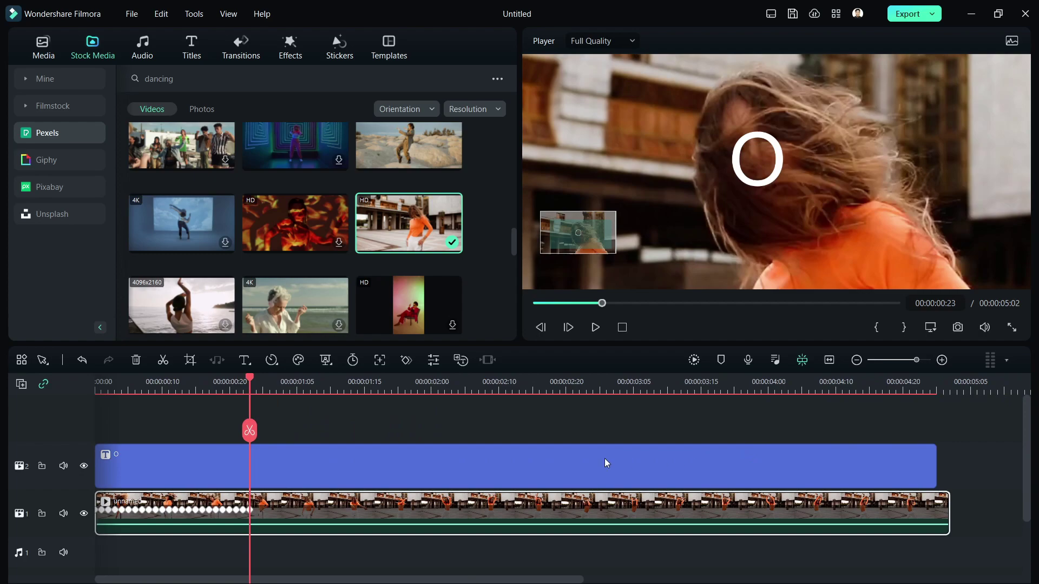
pyautogui.scroll(4, 459, 456)
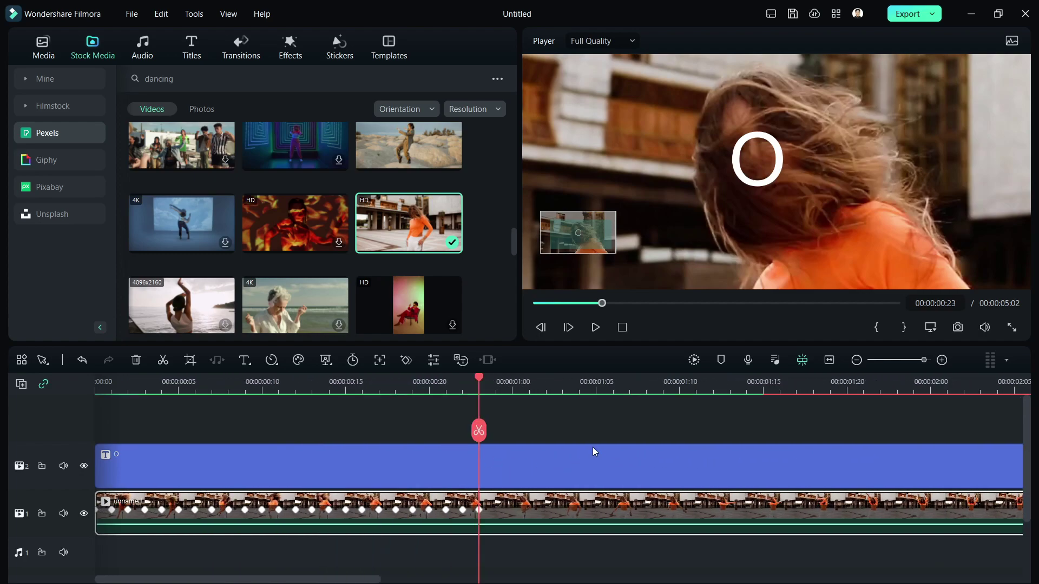
pyautogui.scroll(2, 593, 447)
pyautogui.scroll(-3, 593, 446)
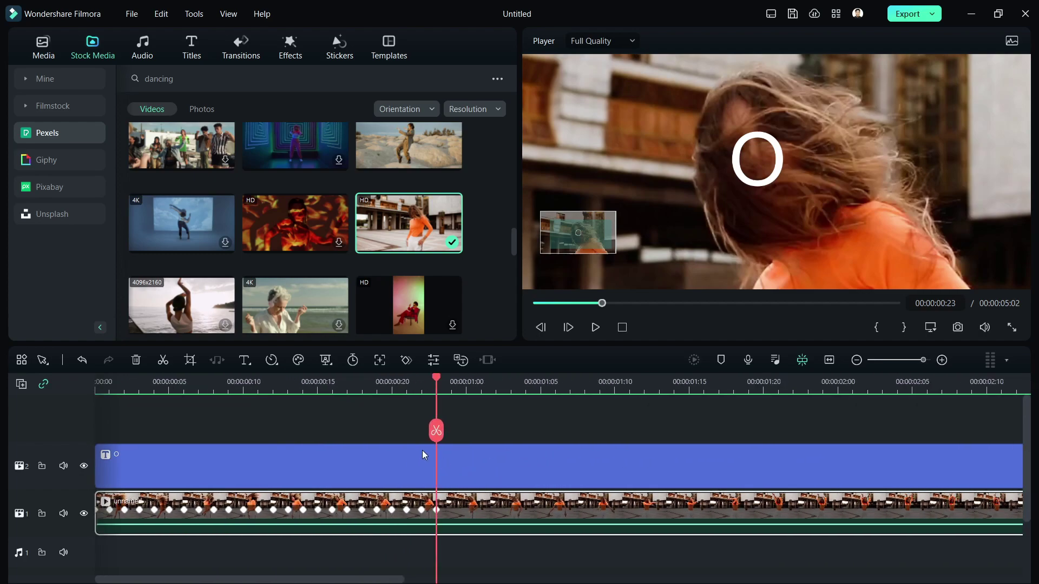
pyautogui.click(169, 382)
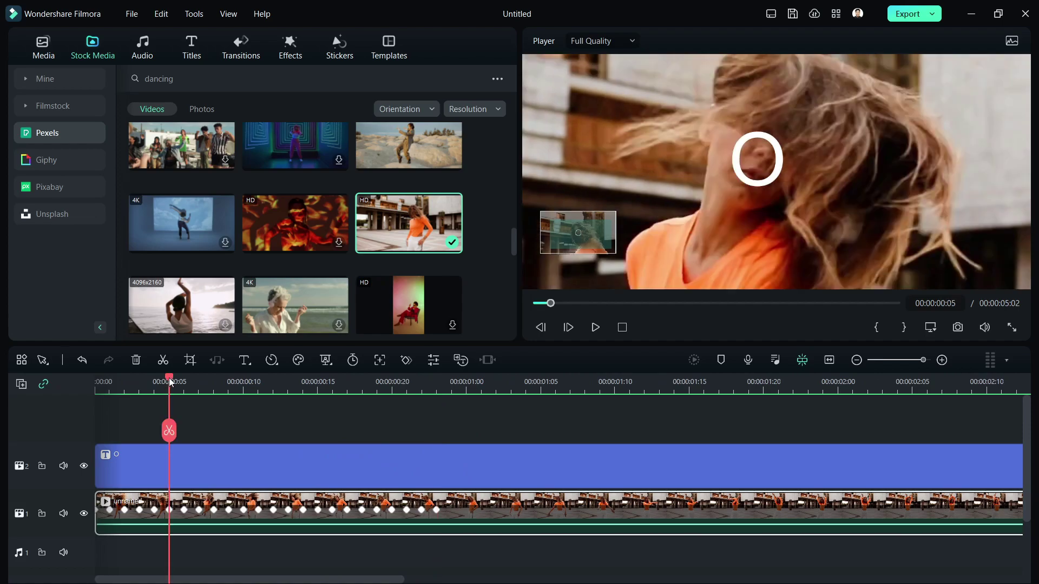
pyautogui.moveTo(170, 382); pyautogui.dragTo(85, 380)
pyautogui.press('space')
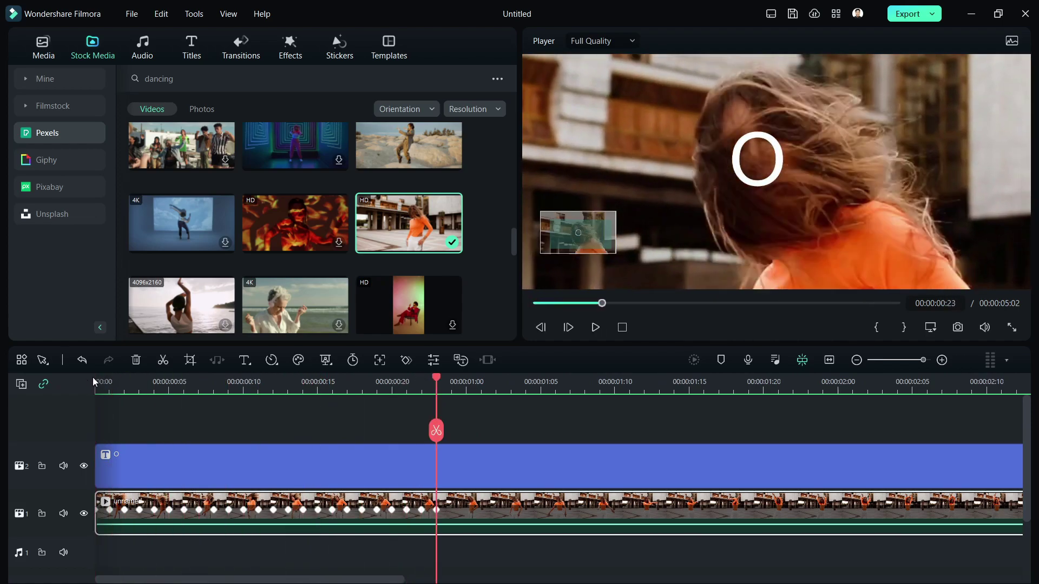
# - Continue keyframing the clip's position frame by frame from after frame 23 through 00:00:03:05 to keep the head under the O
pyautogui.scroll(2, 573, 390)
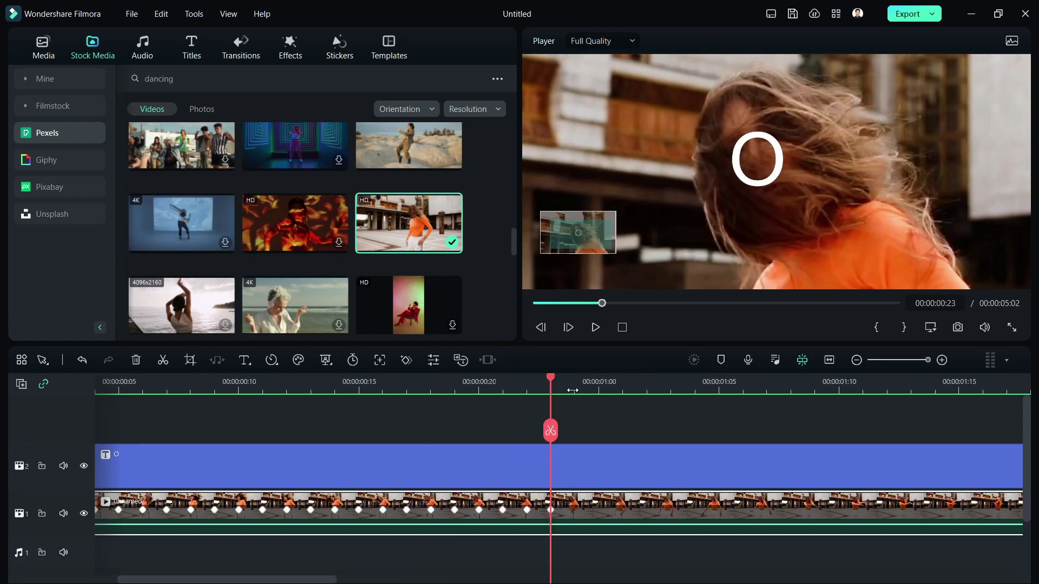
pyautogui.moveTo(576, 390); pyautogui.dragTo(821, 378)
pyautogui.click(815, 381)
pyautogui.click(839, 382)
pyautogui.click(862, 382)
pyautogui.moveTo(844, 200); pyautogui.dragTo(888, 215)
pyautogui.click(886, 384)
pyautogui.click(935, 384)
pyautogui.click(983, 383)
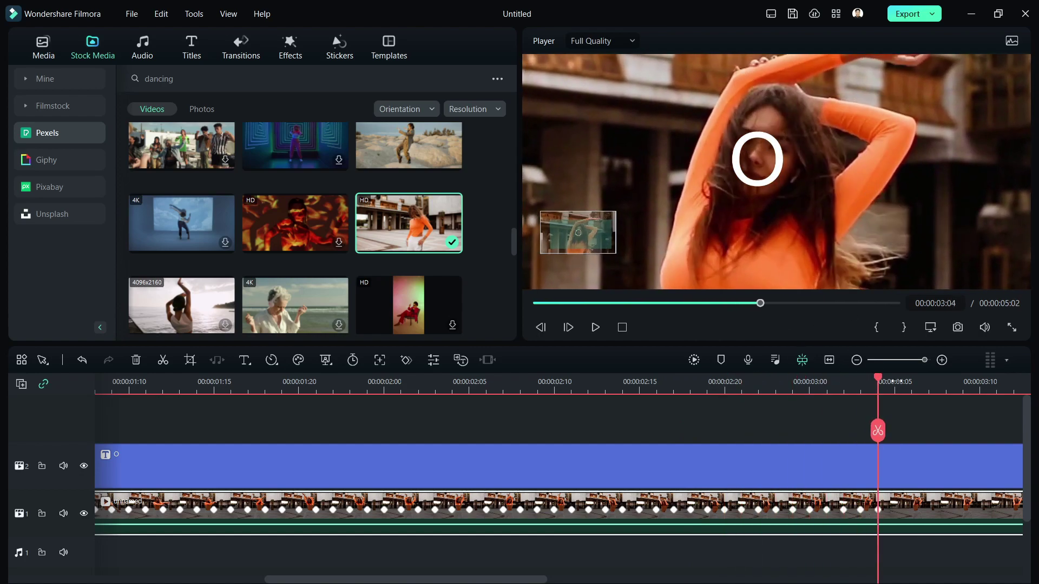
# - Review the whole clip's keyframe coverage, checking its first frame and the frame at 00:00:03:18
pyautogui.scroll(-2, 809, 434)
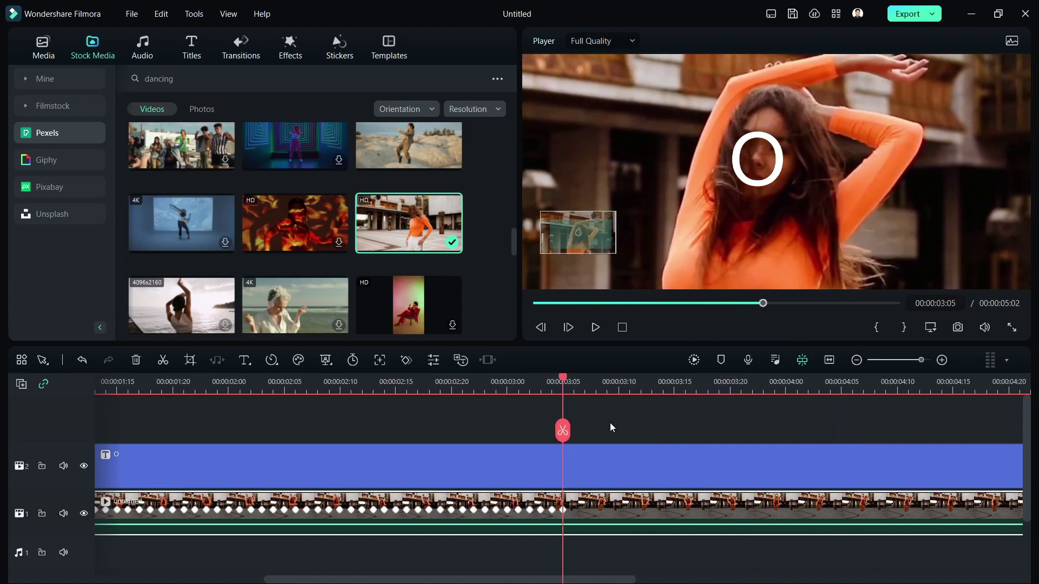
pyautogui.scroll(-3, 533, 430)
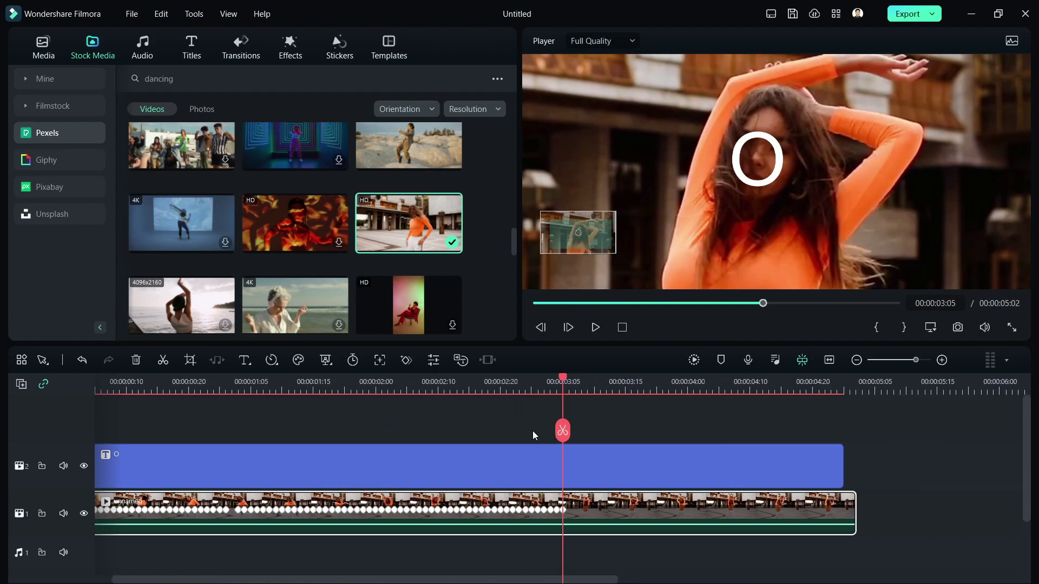
pyautogui.scroll(-1, 539, 452)
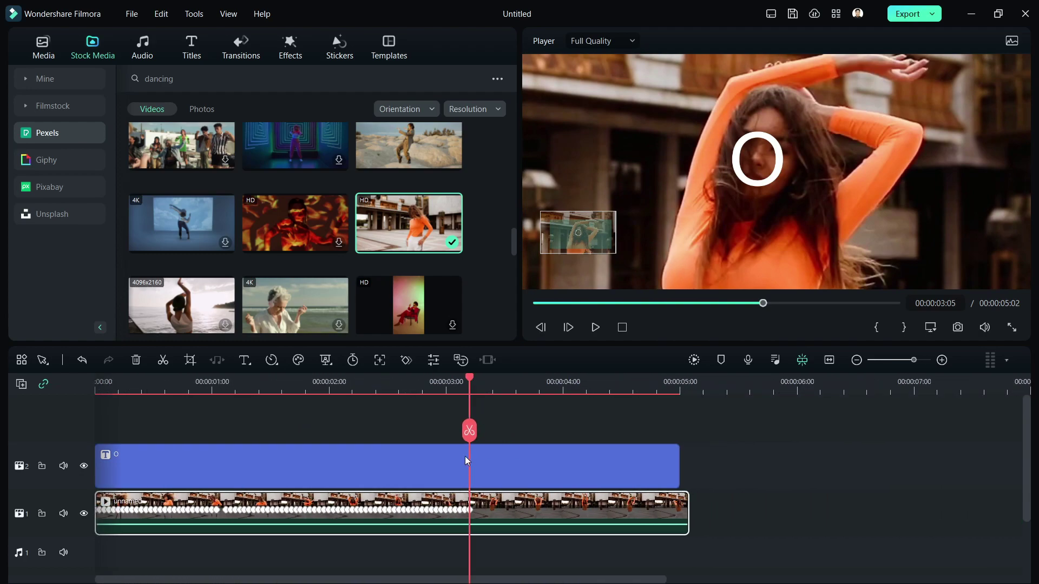
pyautogui.click(161, 382)
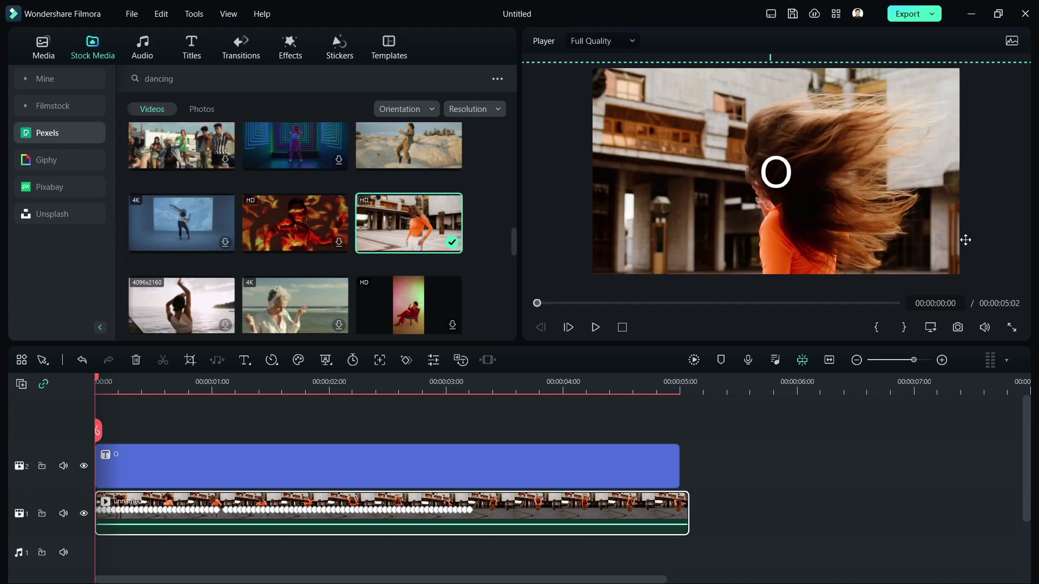
pyautogui.click(531, 383)
# - Resume keyframing after 00:00:03:05, advancing one frame at a time and realigning the head with the O
pyautogui.scroll(3, 494, 428)
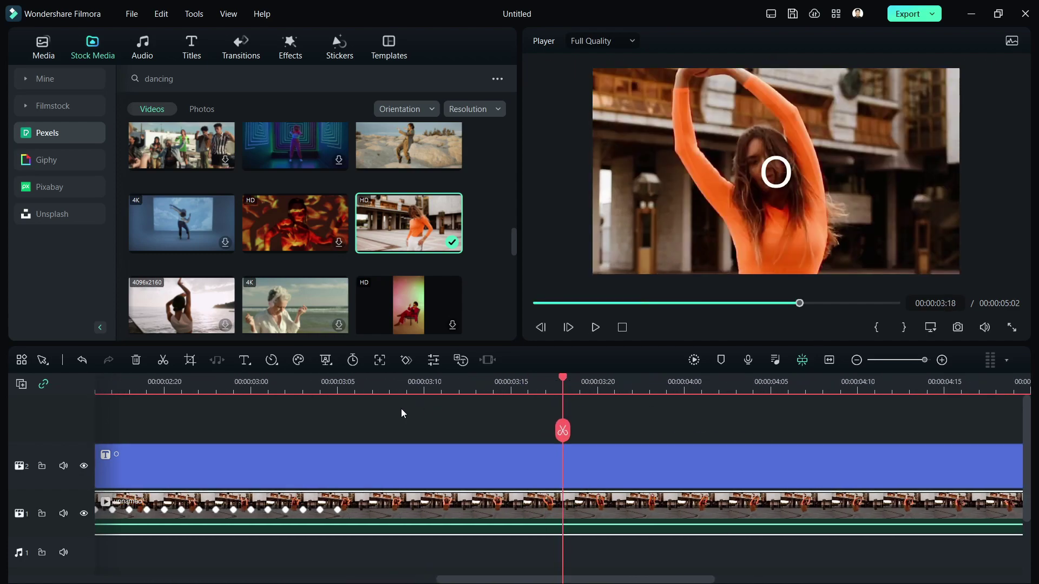
pyautogui.click(263, 382)
pyautogui.scroll(4, 803, 180)
pyautogui.press('Right')
pyautogui.moveTo(860, 168); pyautogui.dragTo(893, 214)
pyautogui.press('Right')
pyautogui.press('Right')
pyautogui.press('Right')
pyautogui.press('Right')
pyautogui.press('Right')
pyautogui.press('Right')
# - Keyframe the clip's position on the remaining frames up to its end at 00:00:05:02, keeping the head under the O
pyautogui.click(503, 386)
pyautogui.click(622, 387)
pyautogui.click(719, 385)
pyautogui.click(839, 384)
pyautogui.click(958, 387)
pyautogui.scroll(-1, 977, 406)
pyautogui.click(637, 387)
pyautogui.moveTo(791, 215); pyautogui.dragTo(798, 222)
pyautogui.click(739, 387)
pyautogui.click(843, 386)
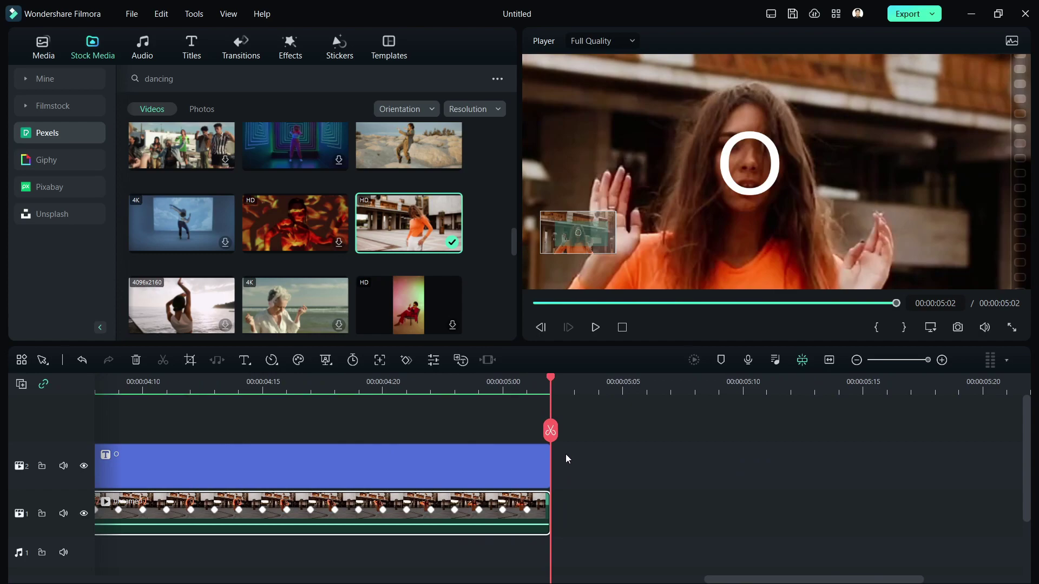
# - Delete the O title from the track above the keyframed clip
pyautogui.scroll(-3, 437, 445)
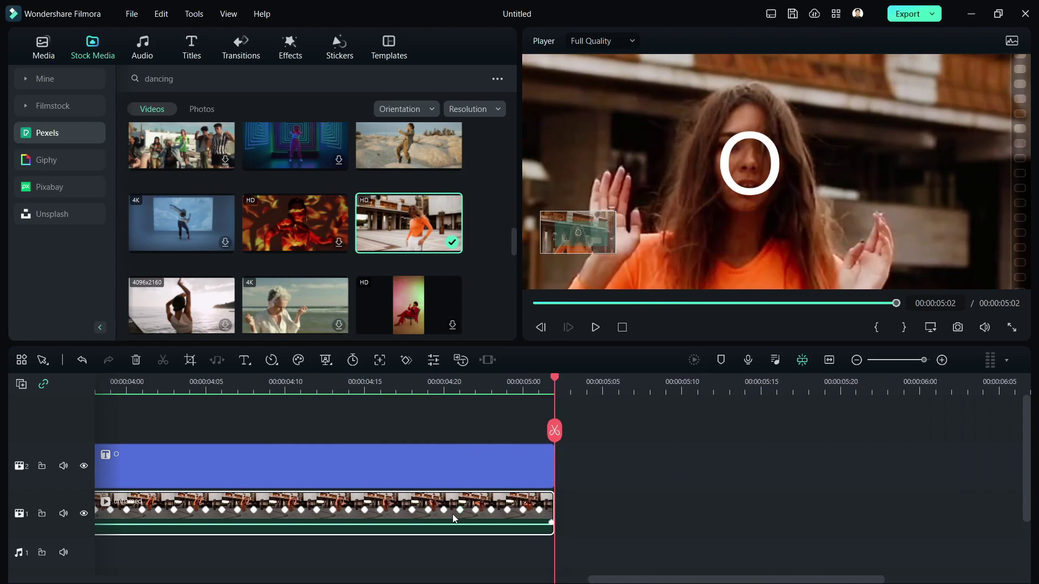
pyautogui.scroll(-2, 417, 458)
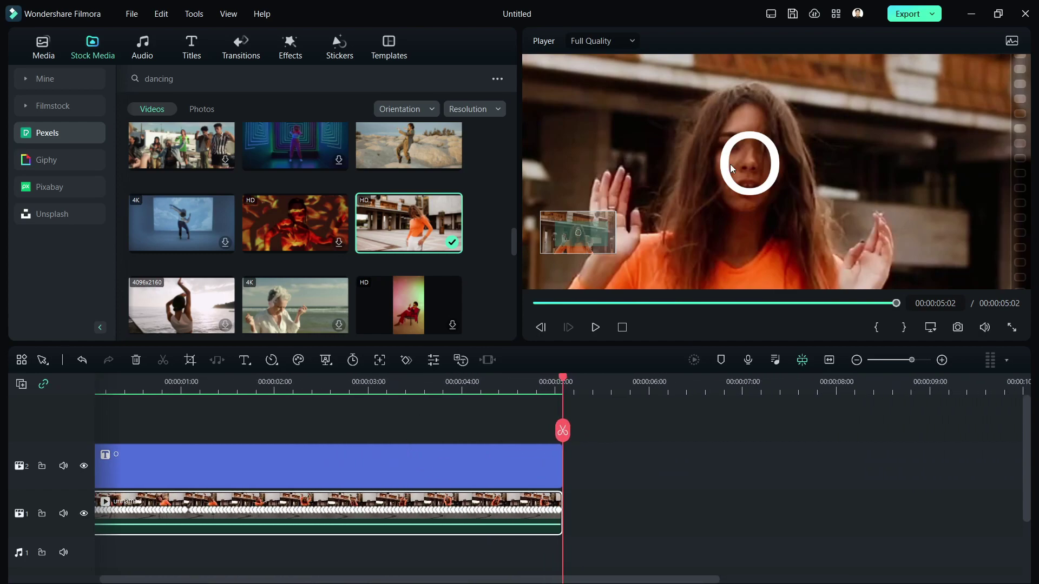
pyautogui.scroll(-3, 860, 170)
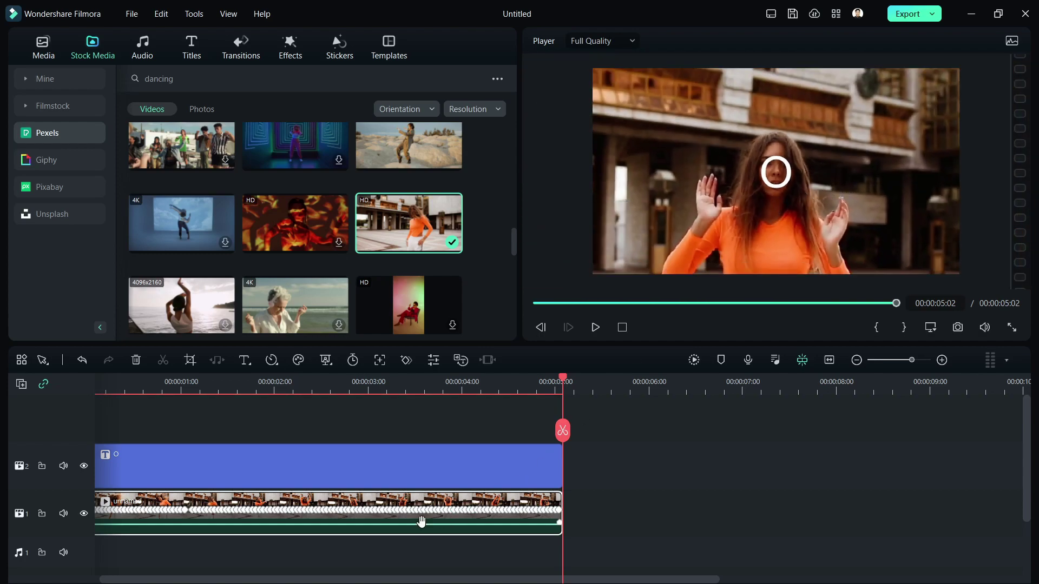
pyautogui.click(405, 464)
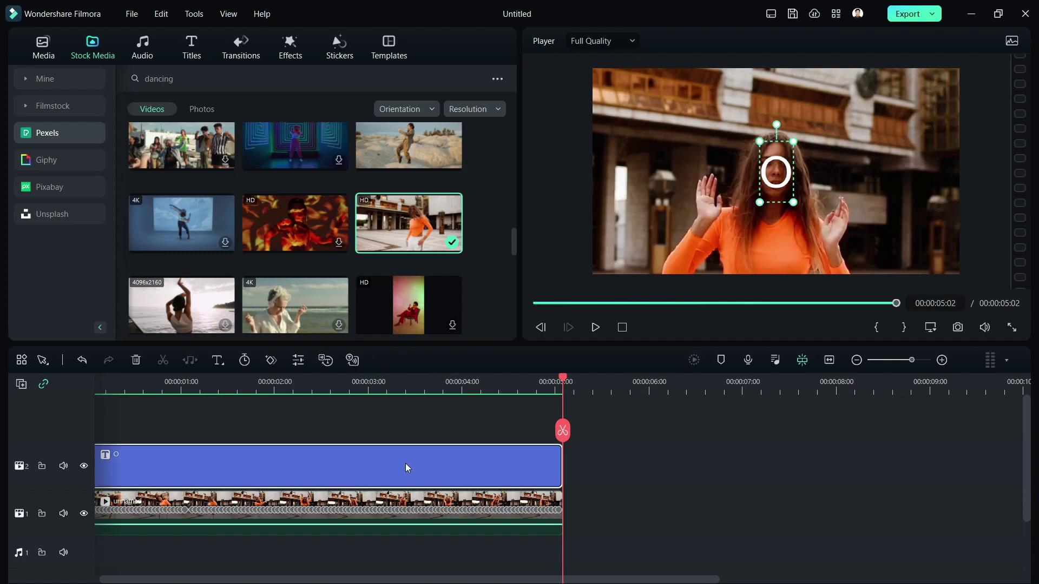
pyautogui.press('Delete')
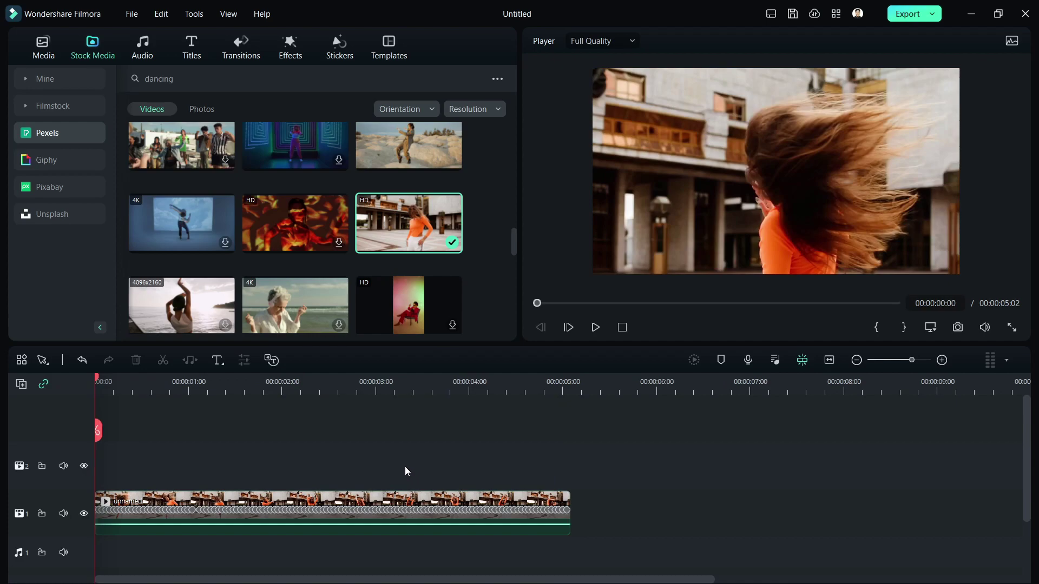
# - Save the project and play back the head-tracked clip without the marker
pyautogui.hotkey('ctrl', 's')
pyautogui.press('space')
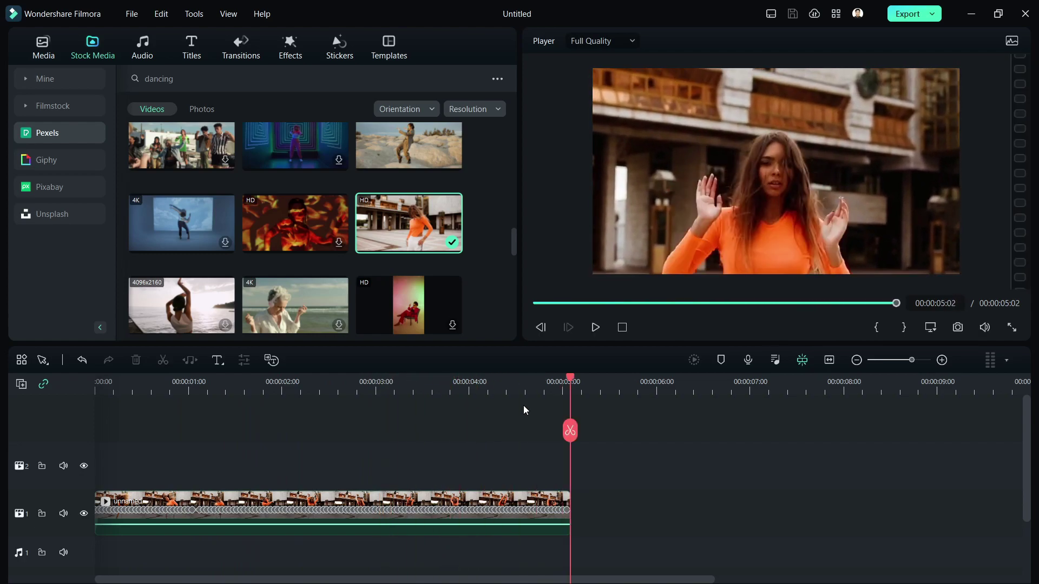
# - Add an unedited copy of the dancing stock clip after the keyframed clip on track 1 and play it
pyautogui.moveTo(446, 252); pyautogui.dragTo(607, 519)
pyautogui.click(592, 387)
pyautogui.press('space')
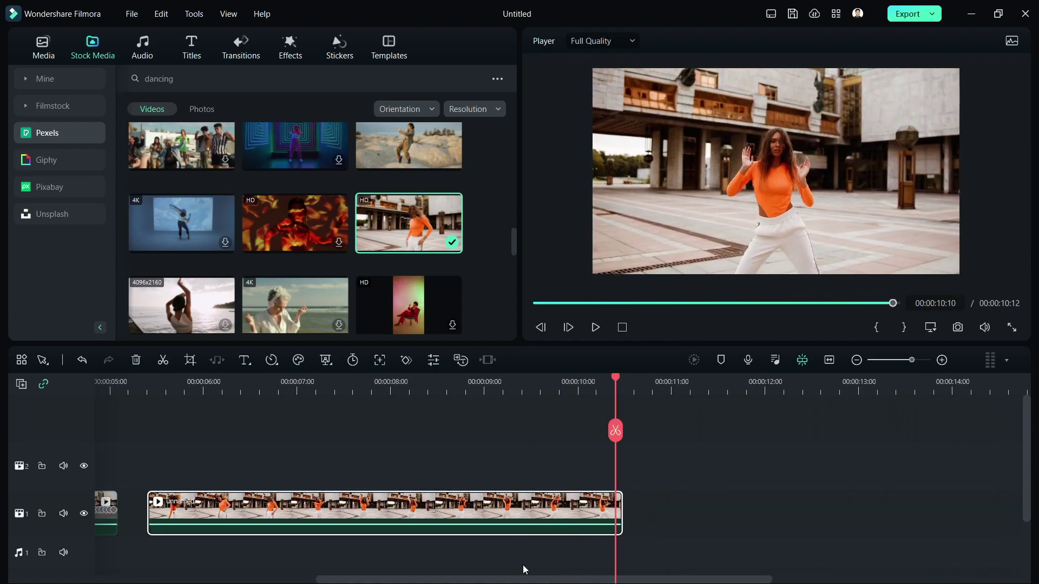
# - Play the keyframed clip from 00:00:00:00 into the unedited copy to compare the two
pyautogui.moveTo(520, 580); pyautogui.dragTo(298, 580)
pyautogui.click(195, 392)
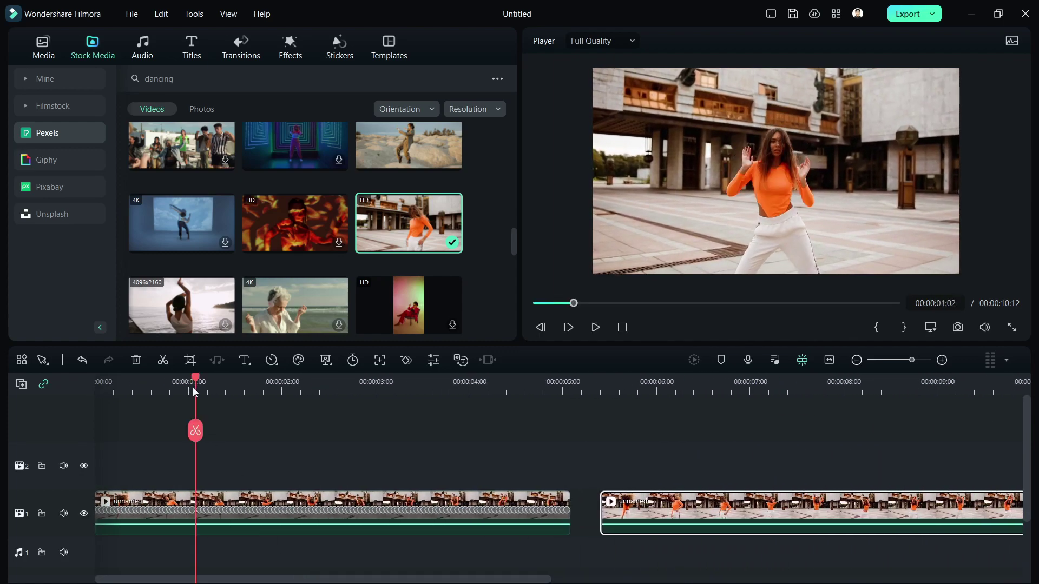
pyautogui.moveTo(193, 381); pyautogui.dragTo(73, 379)
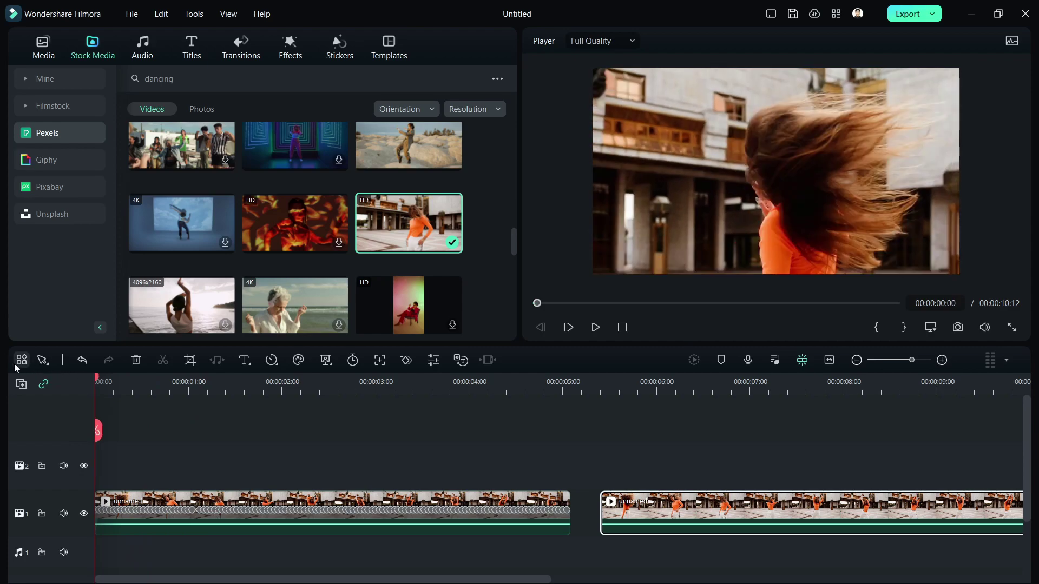
pyautogui.press('space')
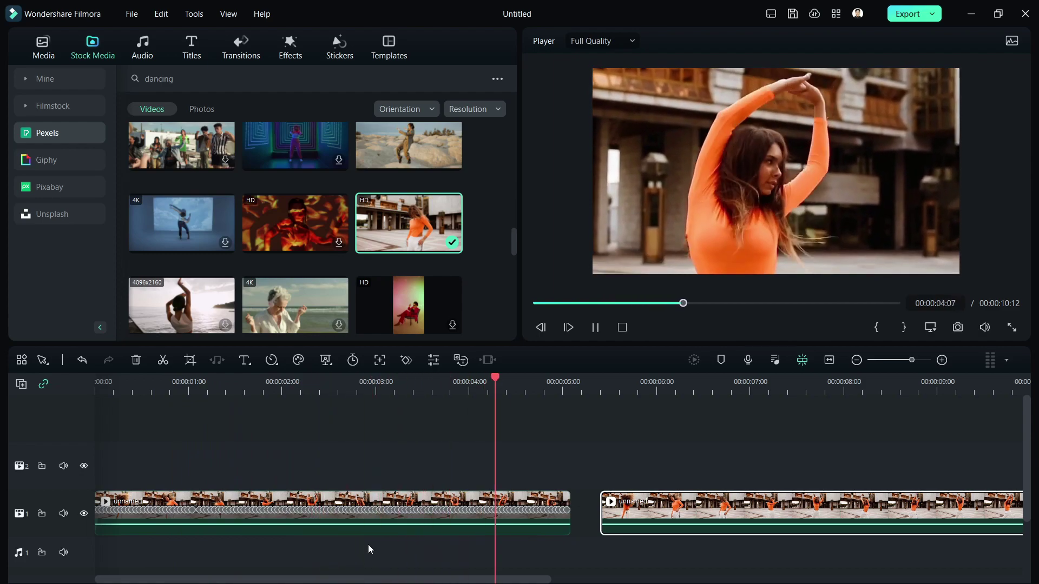
pyautogui.press('space')
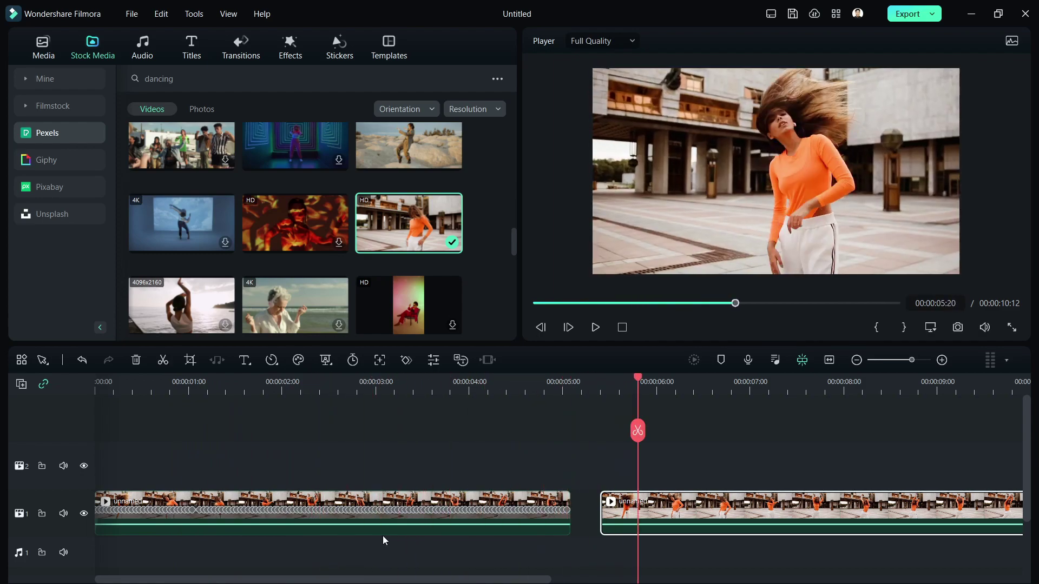
pyautogui.click(384, 400)
pyautogui.moveTo(384, 385); pyautogui.dragTo(414, 381)
pyautogui.scroll(5, 258, 465)
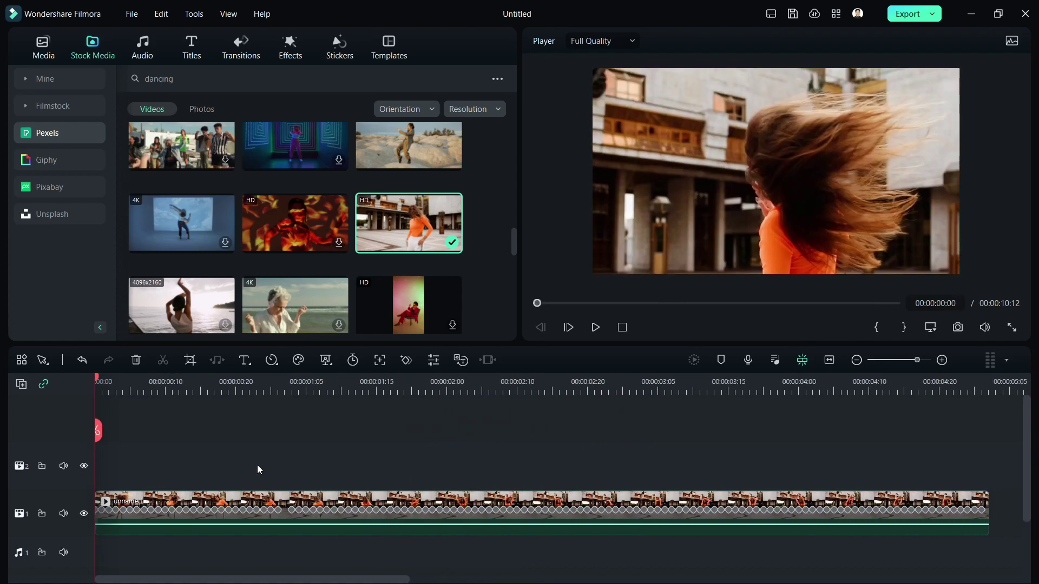
pyautogui.scroll(-3, 263, 464)
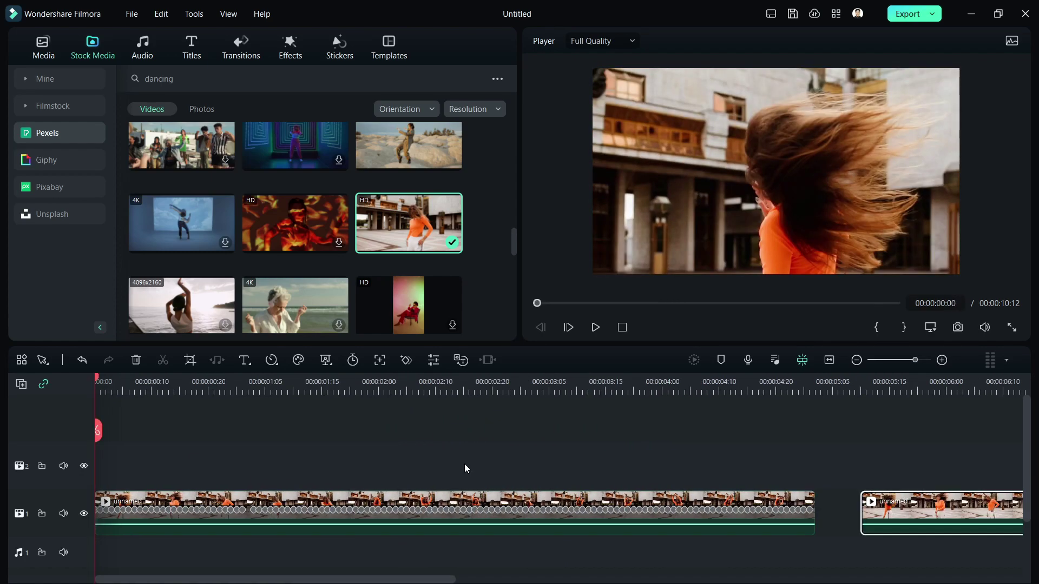
pyautogui.scroll(-1, 467, 463)
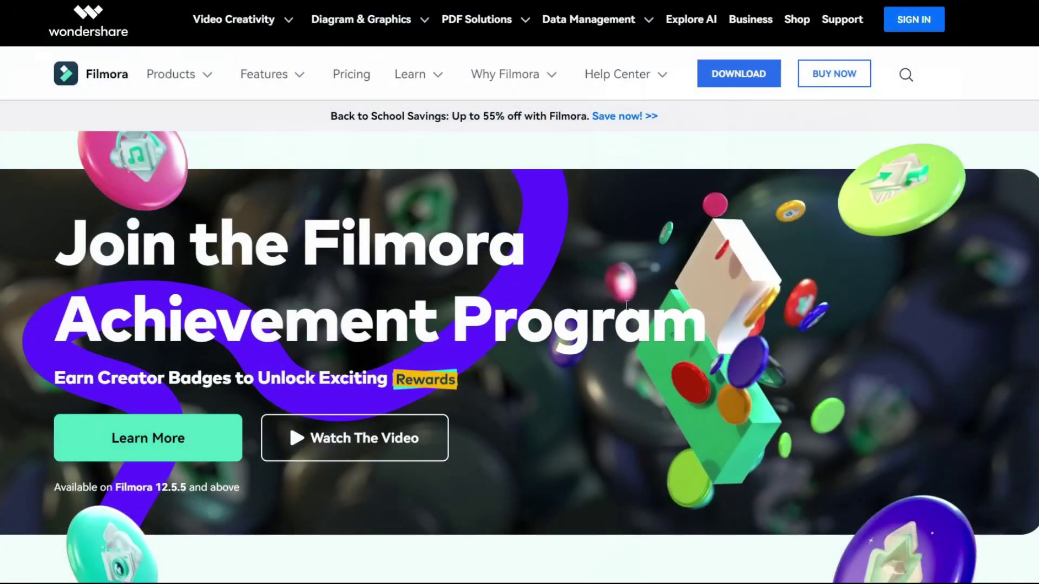
# - Switch to the Filmora website and read through the Achievement Program page's badges, requirements and reward tips
pyautogui.scroll(-3, 600, 308)
pyautogui.scroll(2, 612, 315)
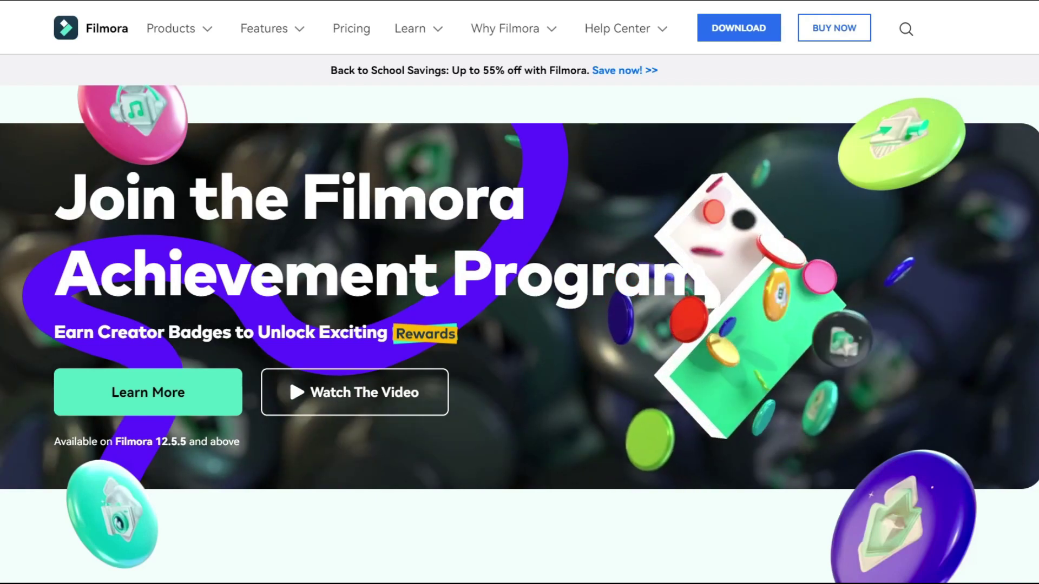
pyautogui.scroll(-10, 288, 378)
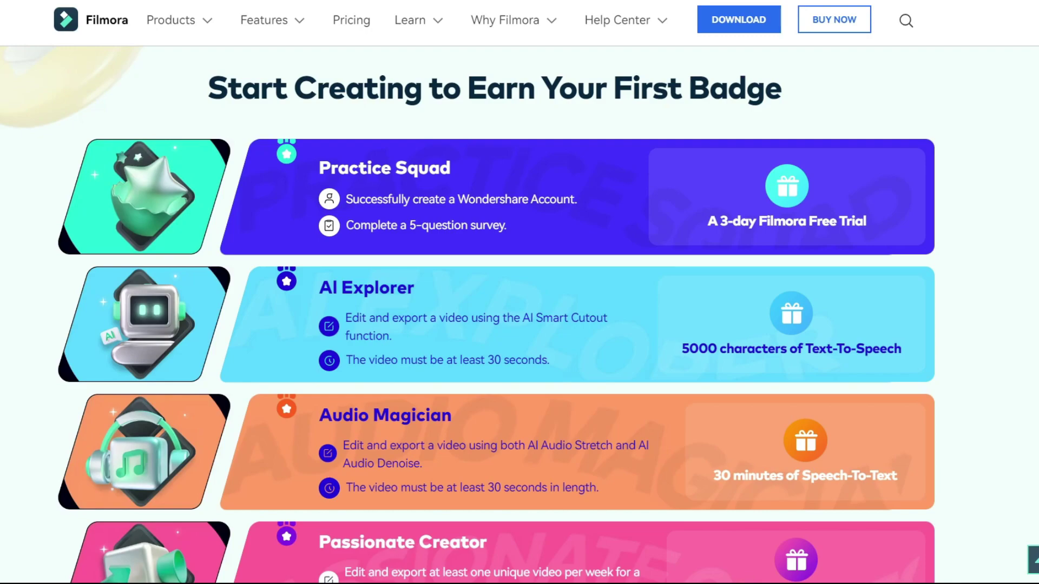
pyautogui.scroll(-10, 494, 314)
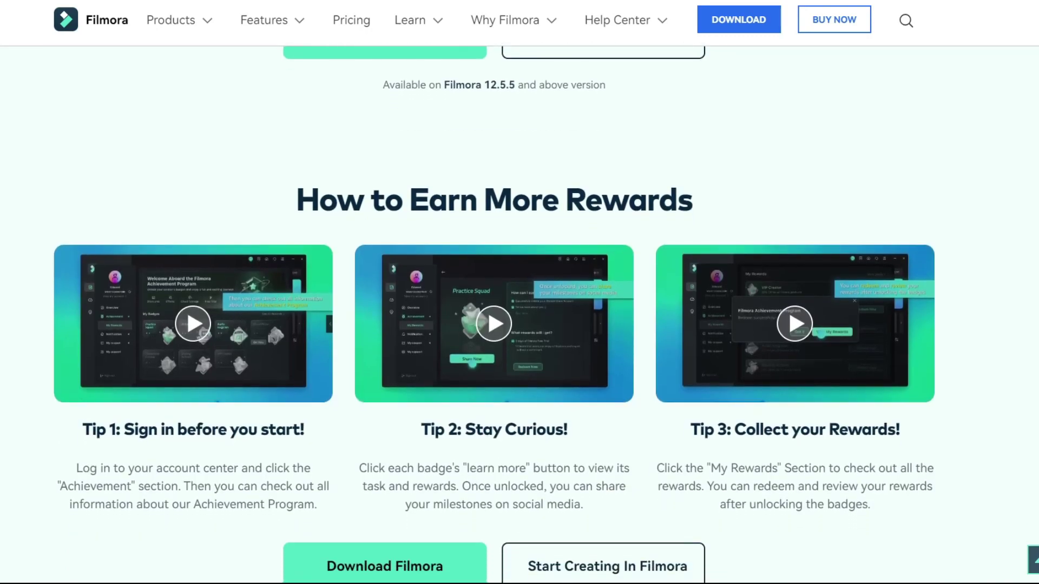
pyautogui.scroll(-1, 494, 314)
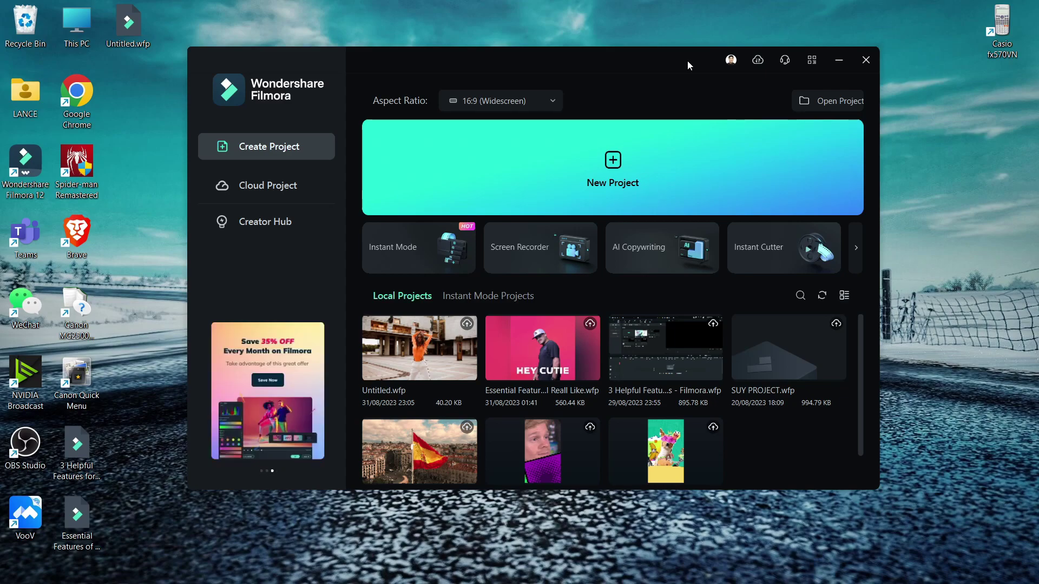
# - Switch to Filmora's start window and check for a program update
pyautogui.click(808, 63)
pyautogui.click(824, 110)
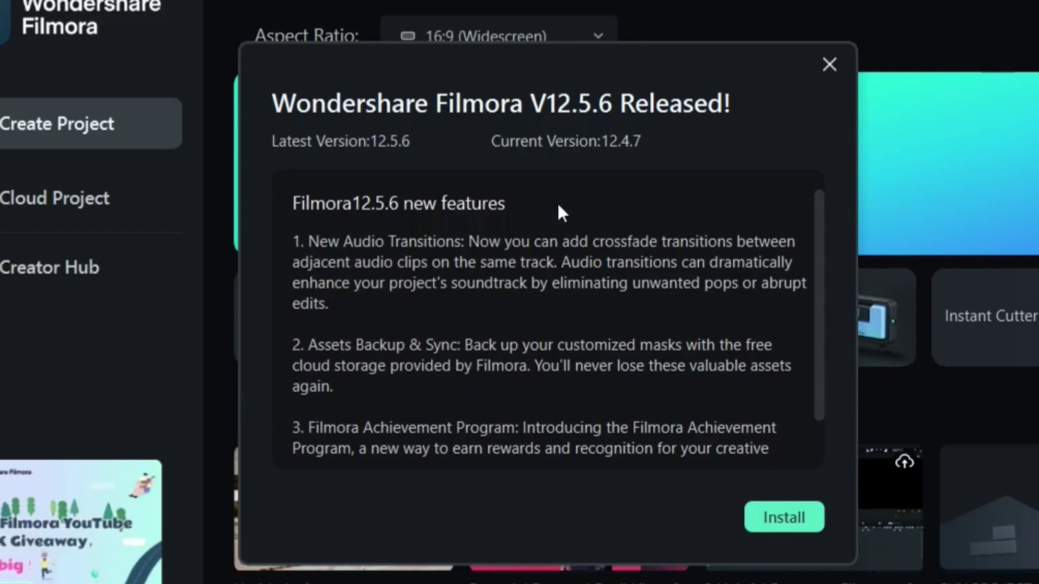
# - Read through the Filmora 12.5.6 release notes and install the update
pyautogui.scroll(-1, 570, 285)
pyautogui.scroll(1, 570, 281)
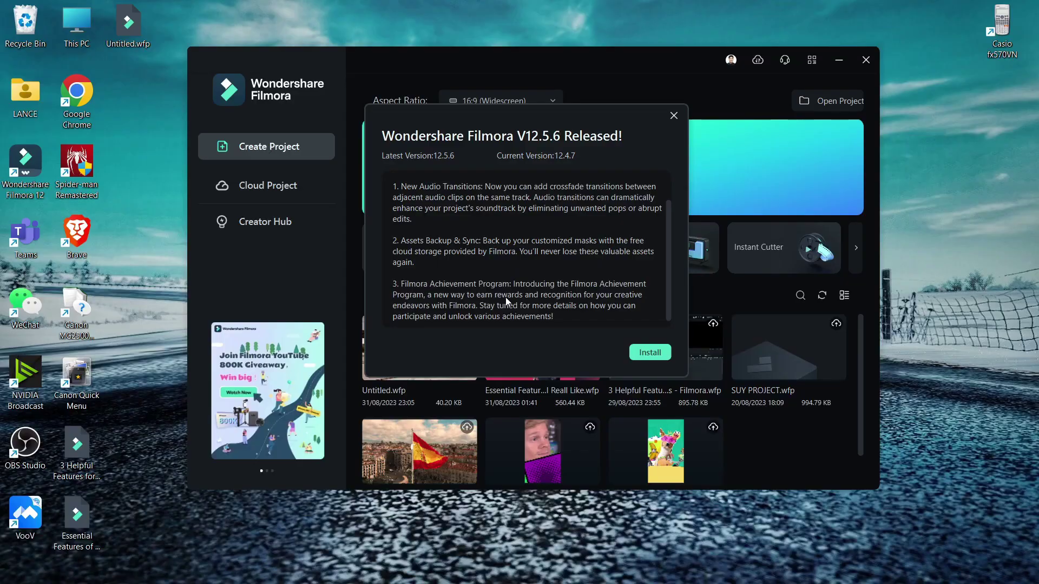
pyautogui.click(651, 353)
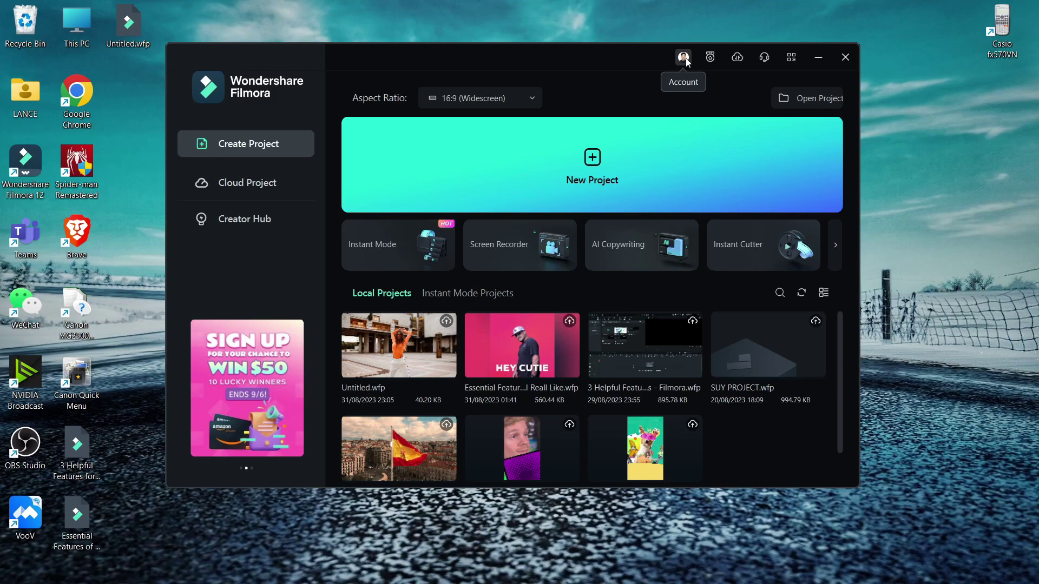
# - View the Achievement Program badges in the account center, from Passionate Creator to Audio Magician, and open the full rewards list
pyautogui.click(684, 58)
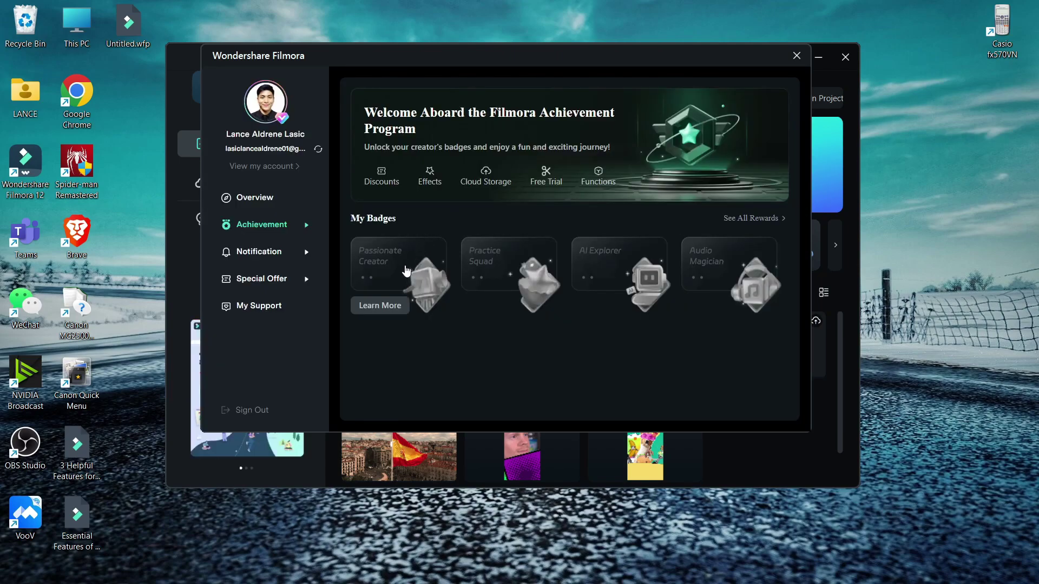
pyautogui.moveTo(481, 250)
pyautogui.moveTo(608, 268)
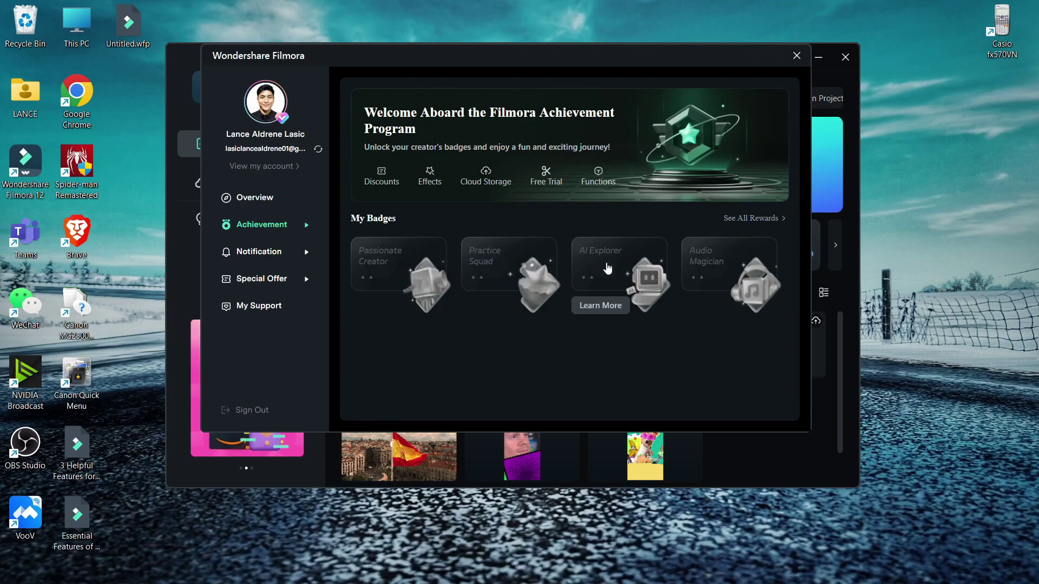
pyautogui.moveTo(705, 261)
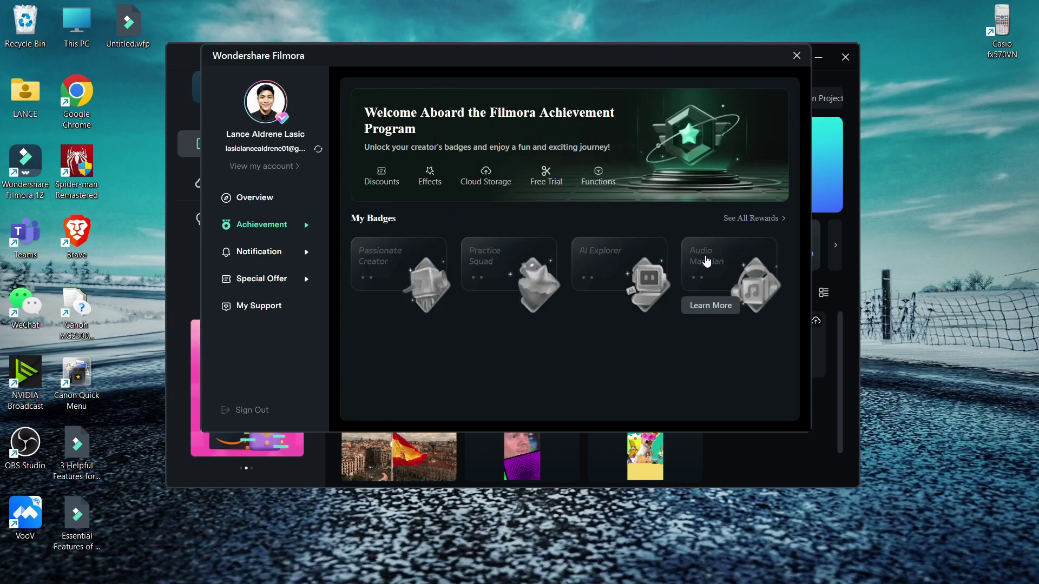
pyautogui.click(758, 224)
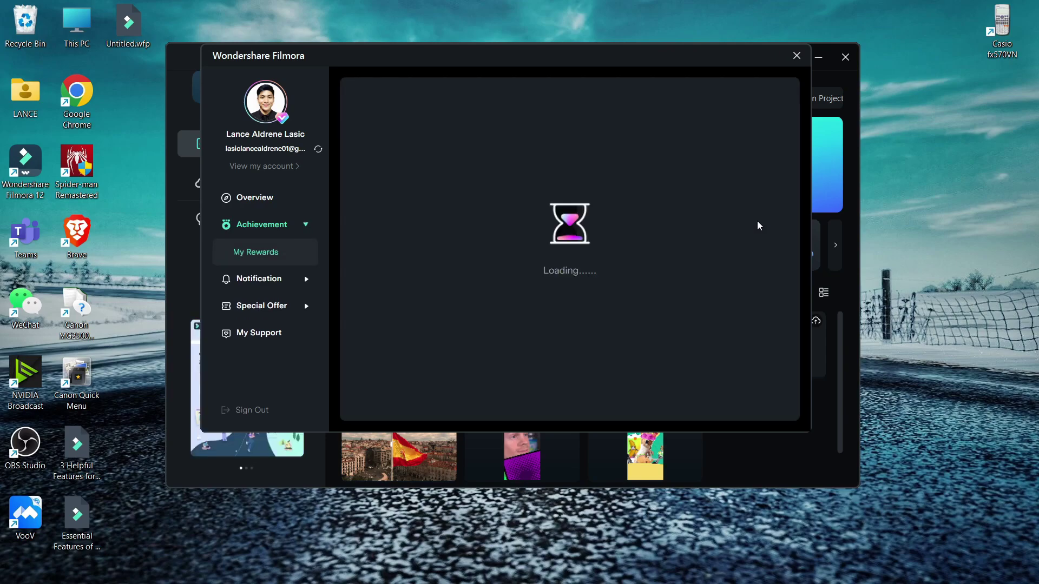